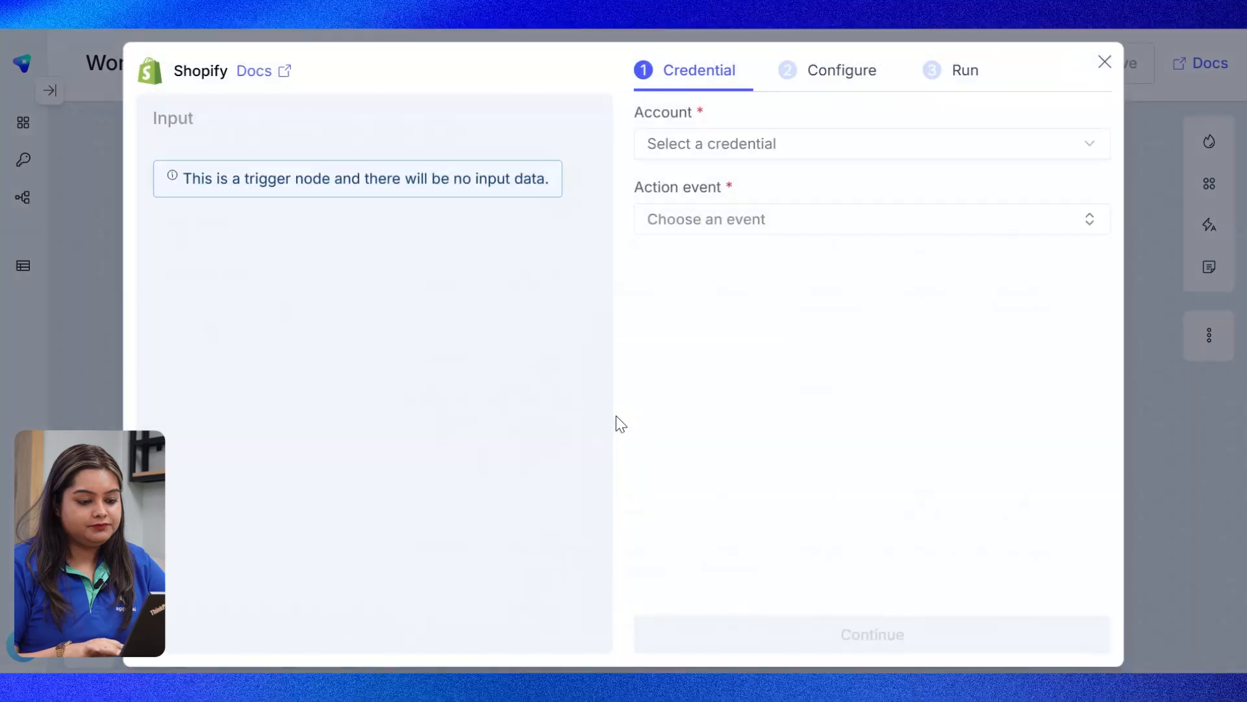
# Set the Shopify trigger to use the Shopify 1 account and the New customers created event, and proceed to its configuration
pyautogui.click(708, 143)
pyautogui.click(718, 260)
pyautogui.click(689, 221)
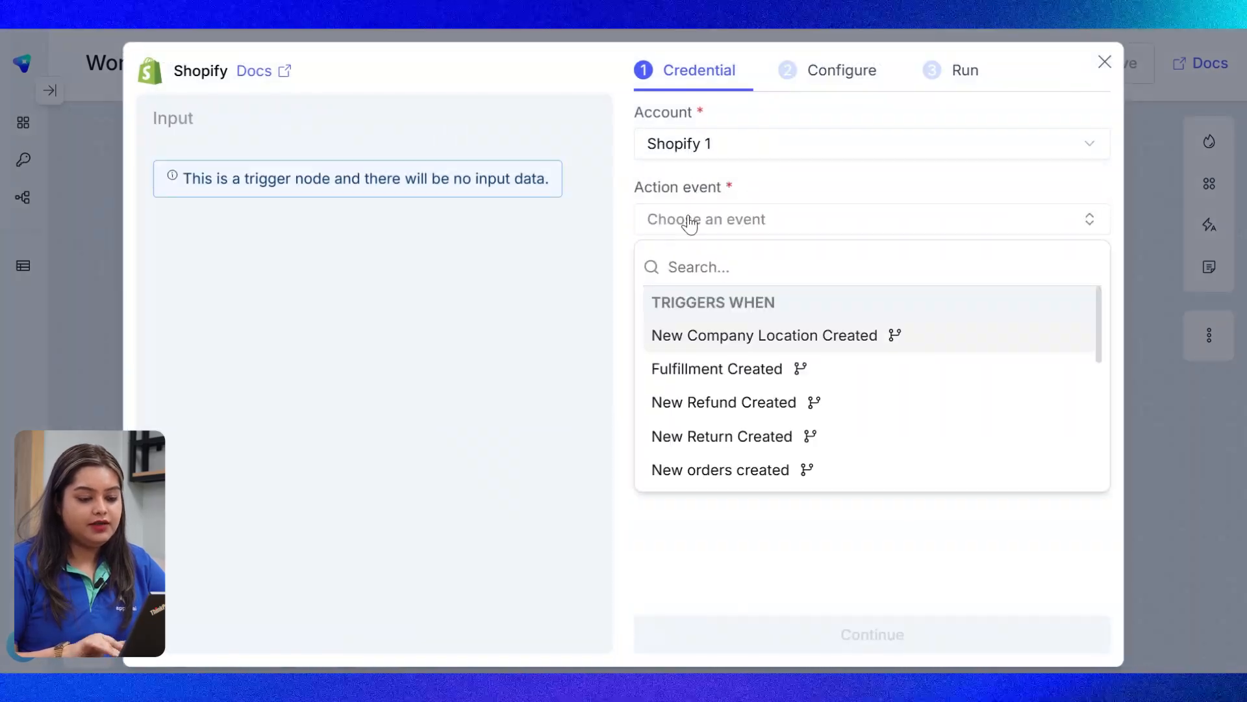
pyautogui.scroll(-1, 788, 426)
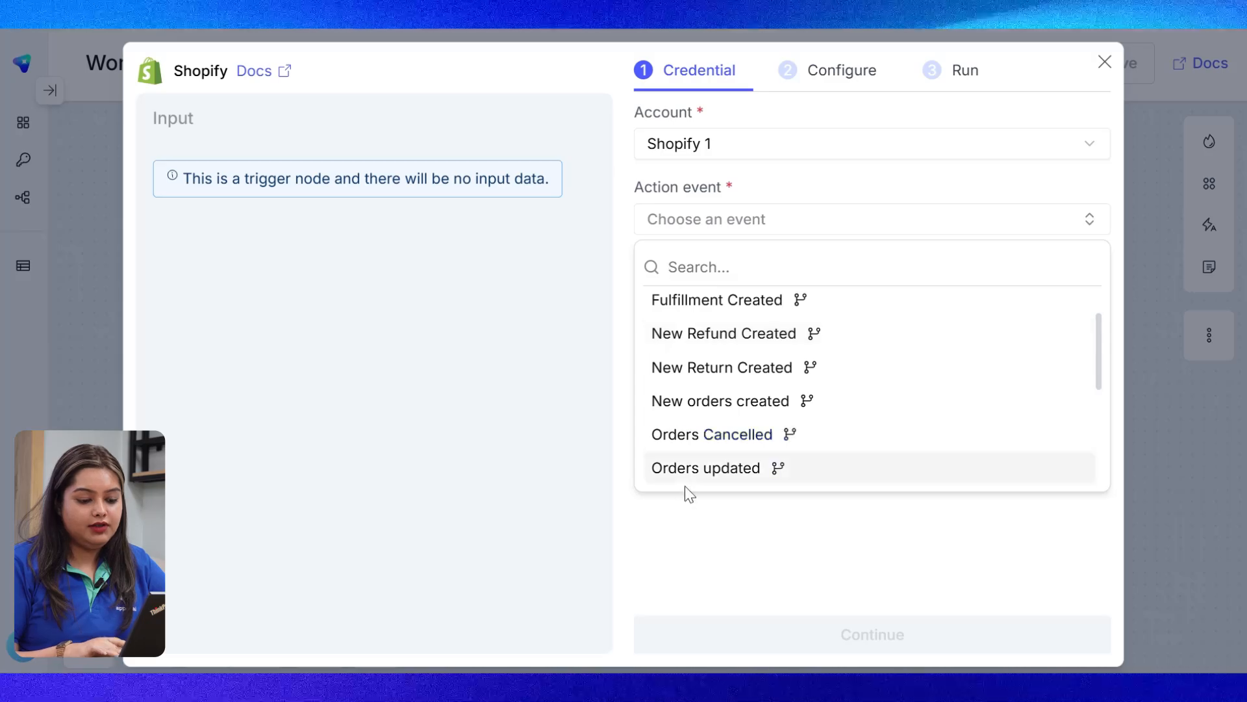
pyautogui.scroll(1, 678, 400)
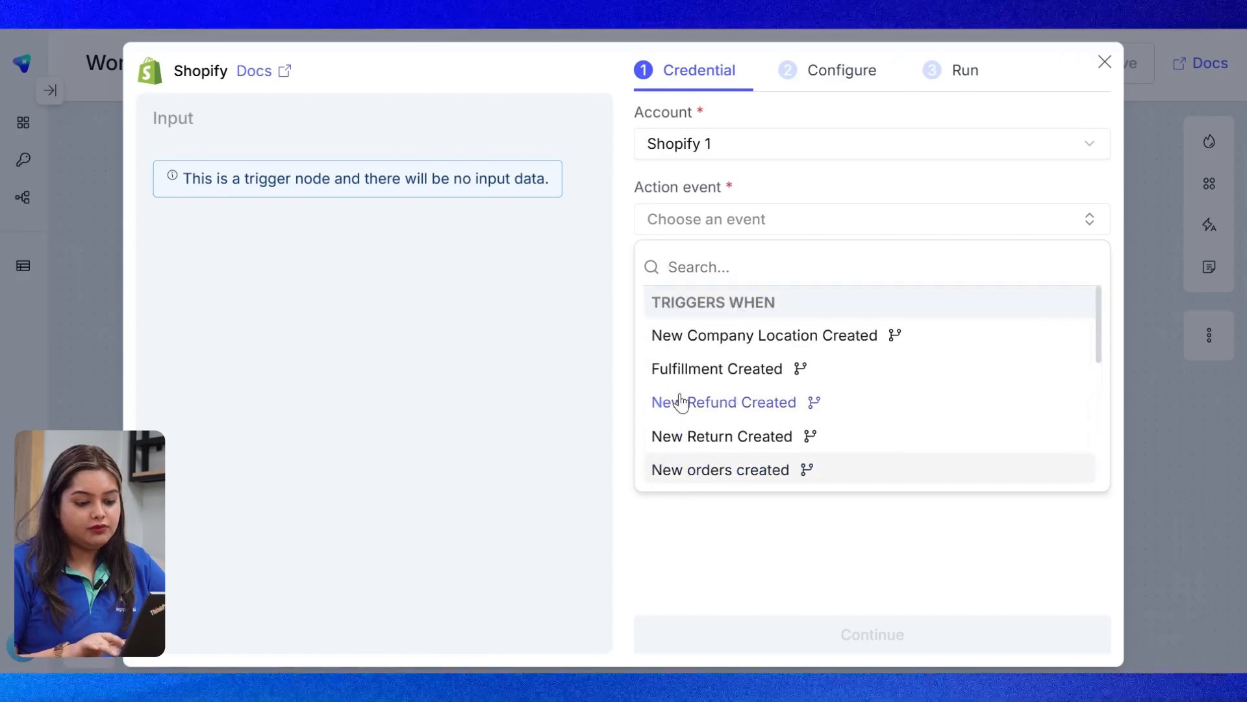
pyautogui.scroll(-1, 772, 386)
pyautogui.scroll(-4, 772, 386)
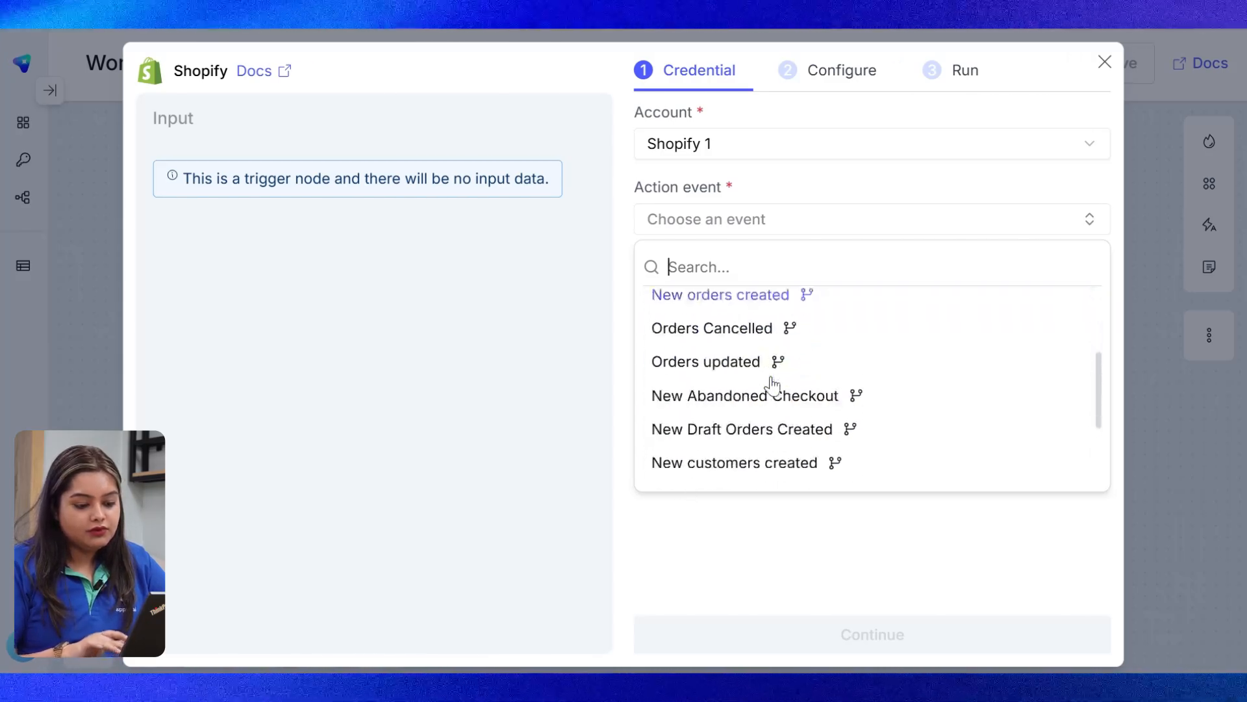
pyautogui.click(725, 373)
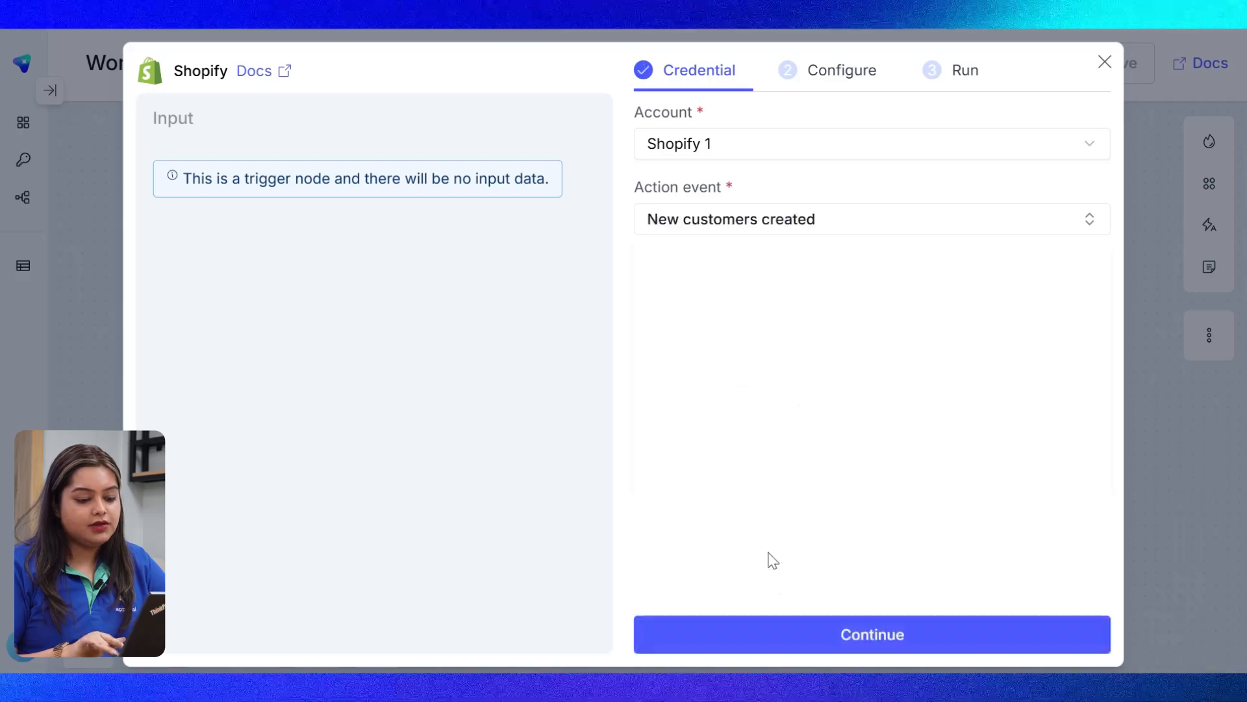
pyautogui.click(775, 640)
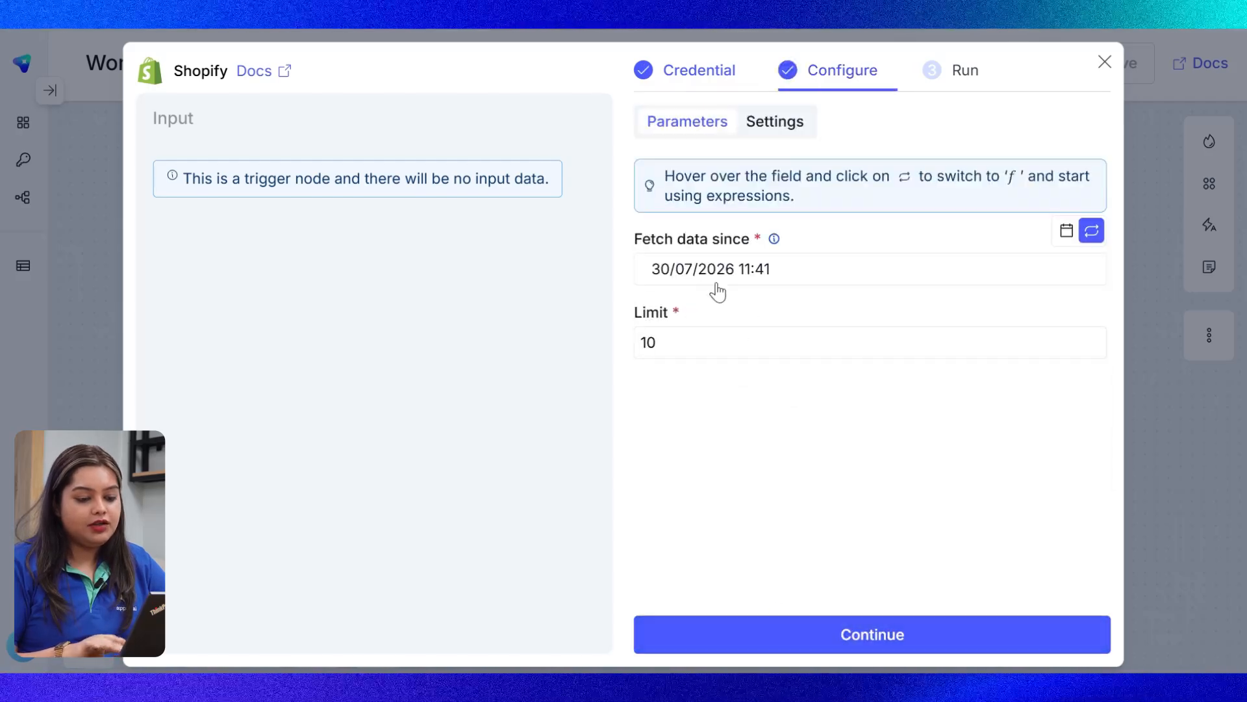
# Set the Shopify trigger to fetch data since 01/07/2026 11:41
pyautogui.click(707, 273)
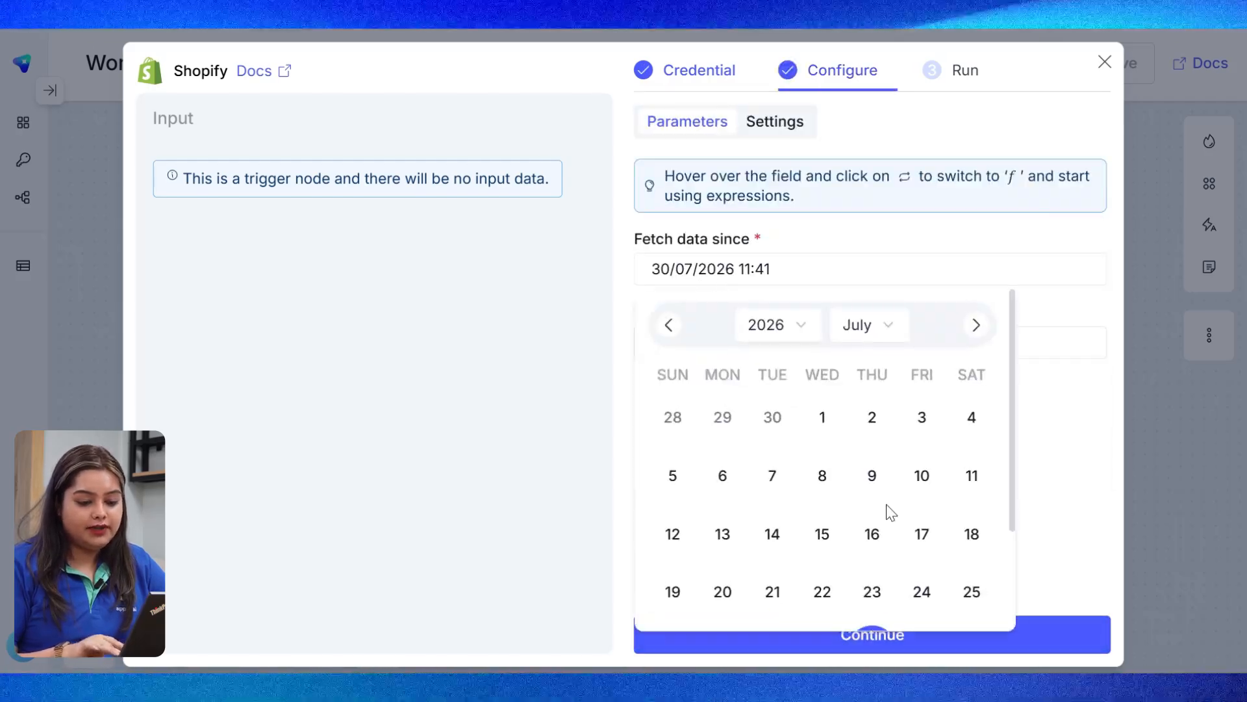
pyautogui.click(827, 418)
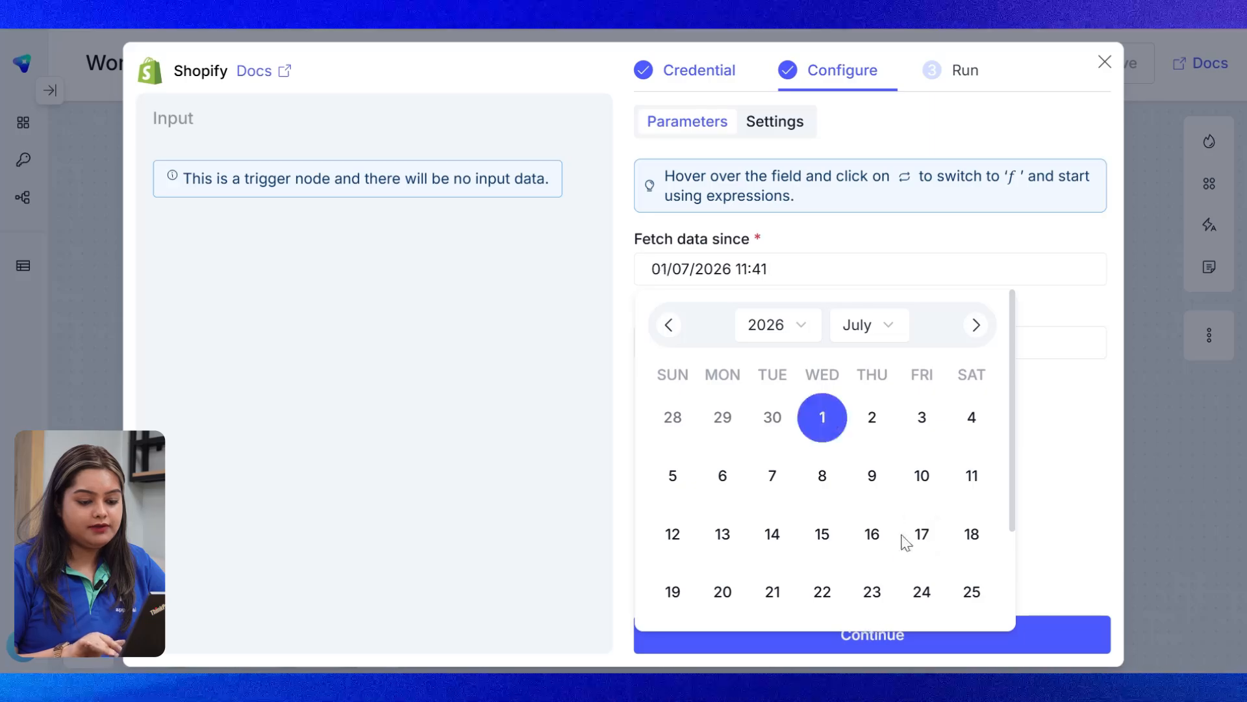
pyautogui.click(1077, 454)
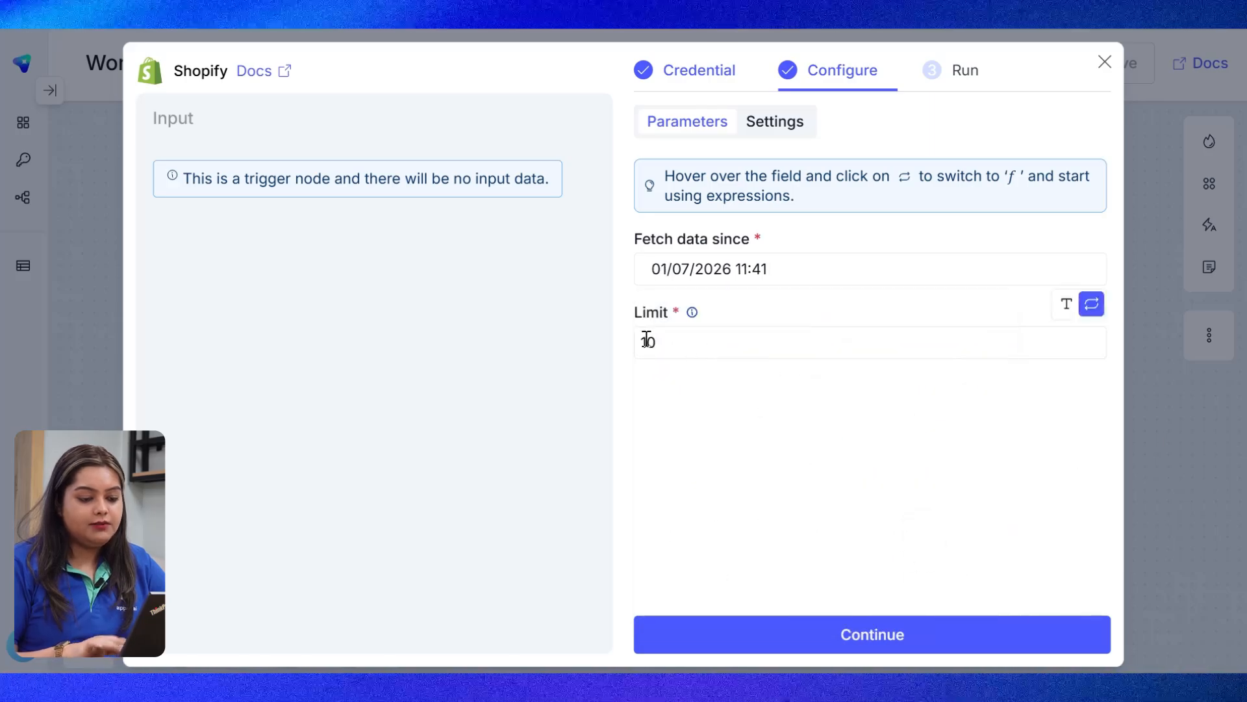
# Run the Shopify trigger with these parameters, review the customer metafields in its output, and return to the workflow canvas
pyautogui.click(760, 632)
pyautogui.click(763, 630)
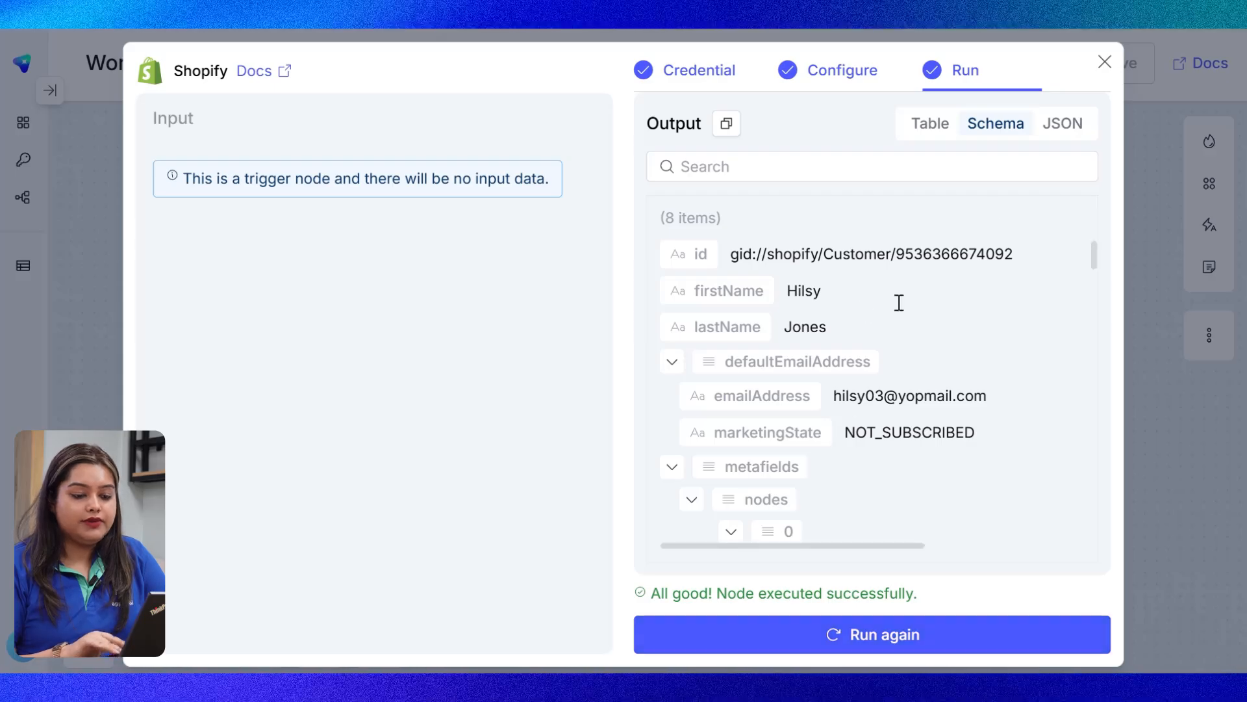
pyautogui.scroll(-3, 849, 362)
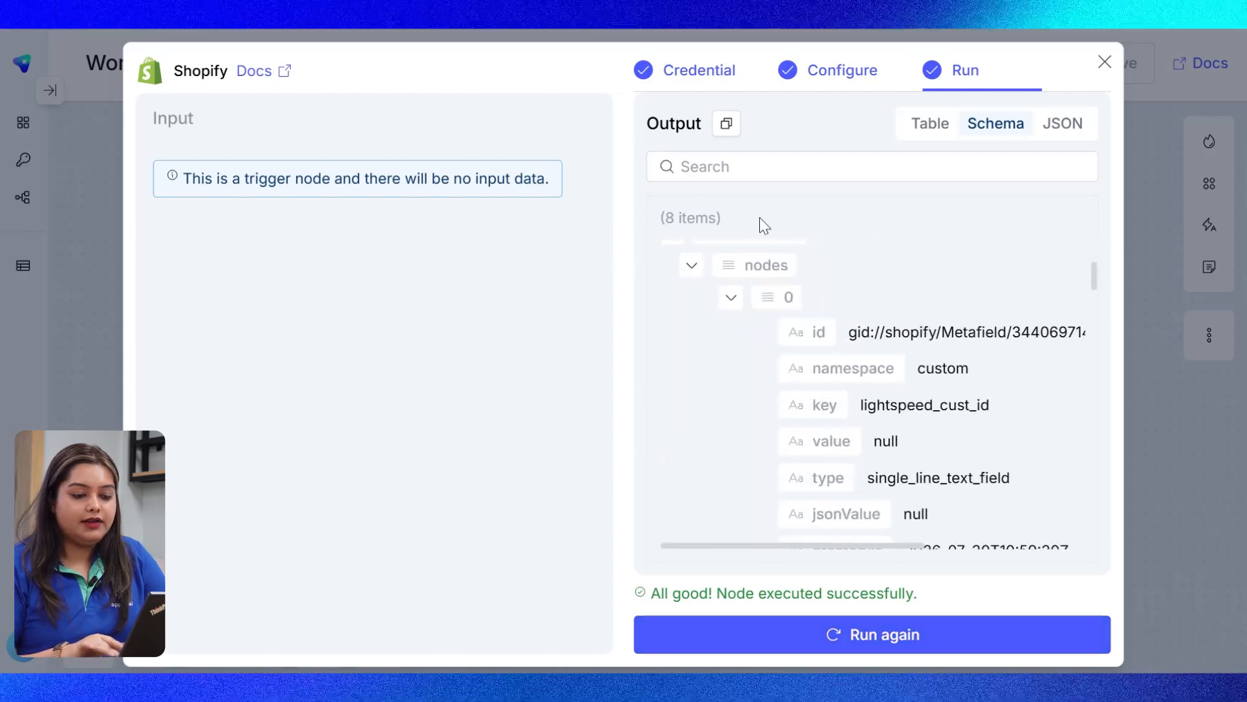
pyautogui.click(1103, 62)
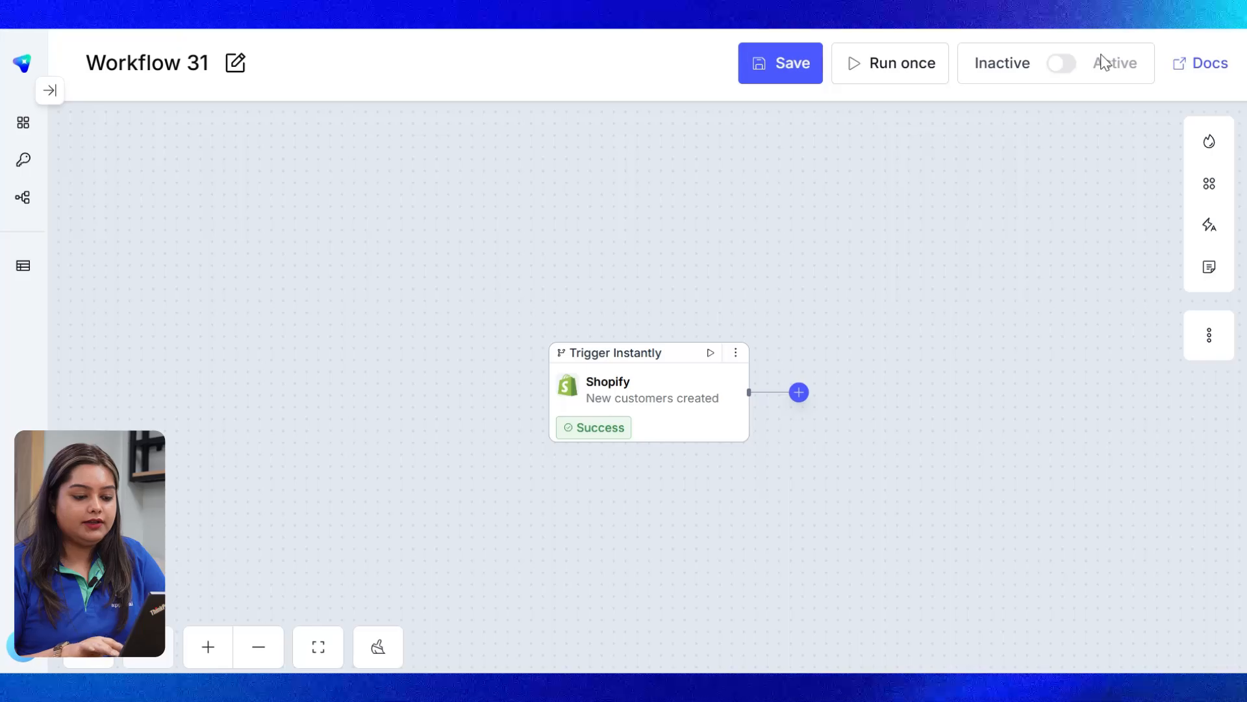
# Add a Lightspeed XRetail node after the Shopify trigger
pyautogui.click(799, 391)
pyautogui.scroll(-5, 651, 501)
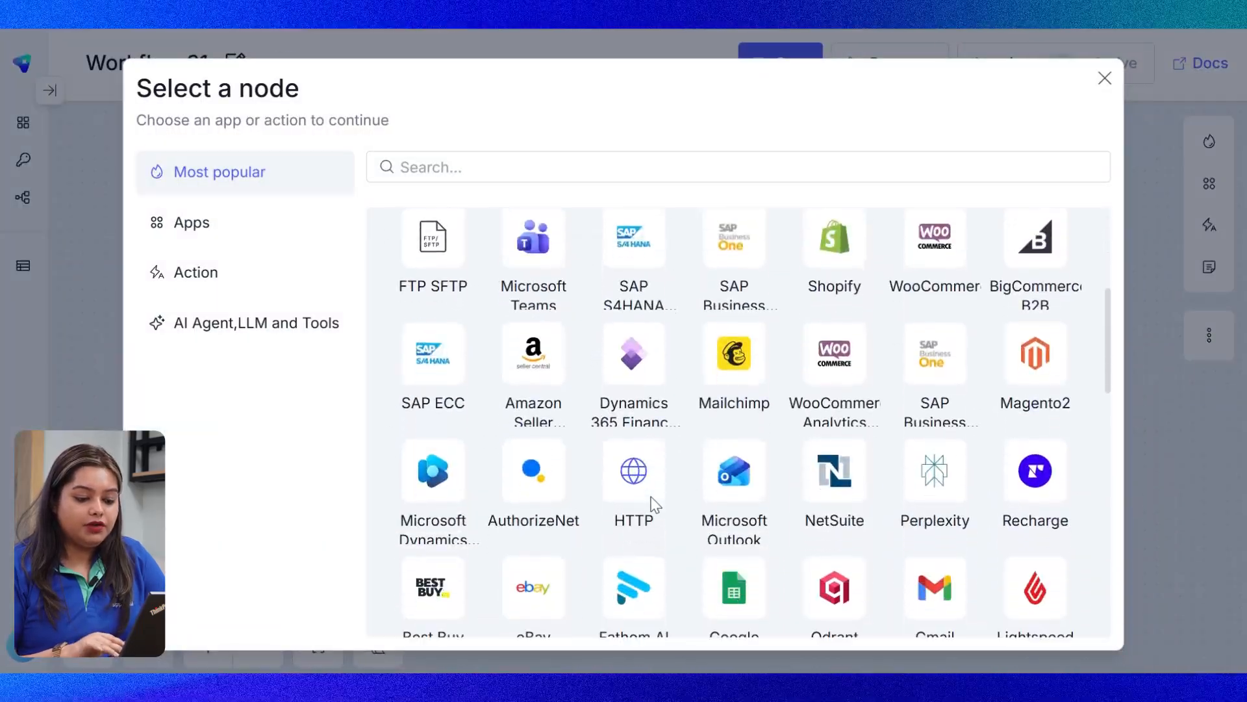
pyautogui.click(1023, 565)
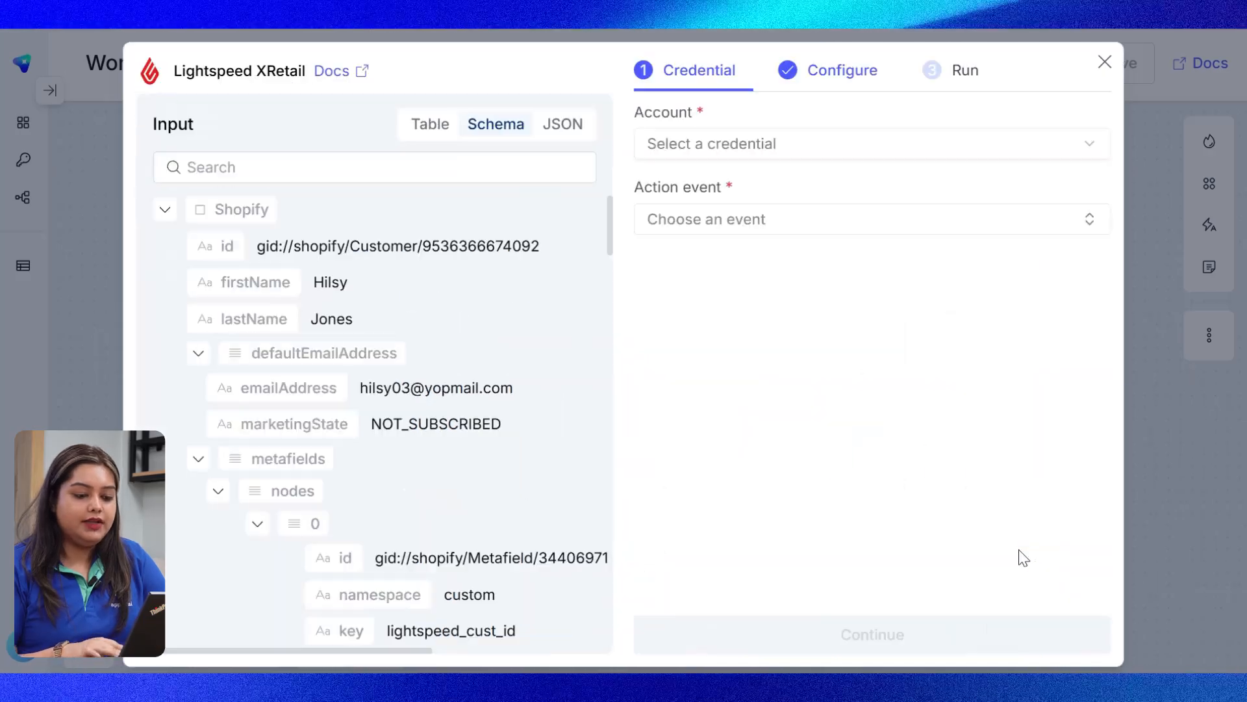
# Set the Lightspeed node to use the Lightspeed XRetail 1 account and the Get Customer event, and proceed to its configuration
pyautogui.click(733, 143)
pyautogui.click(734, 186)
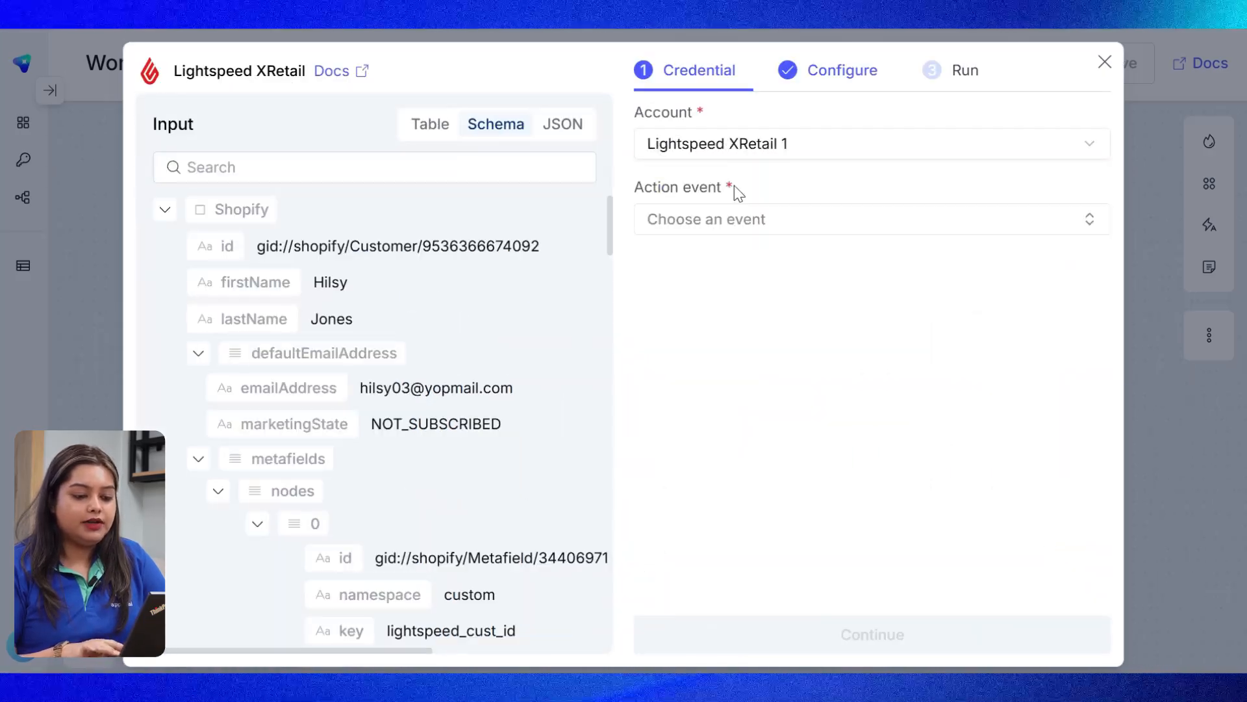
pyautogui.click(736, 221)
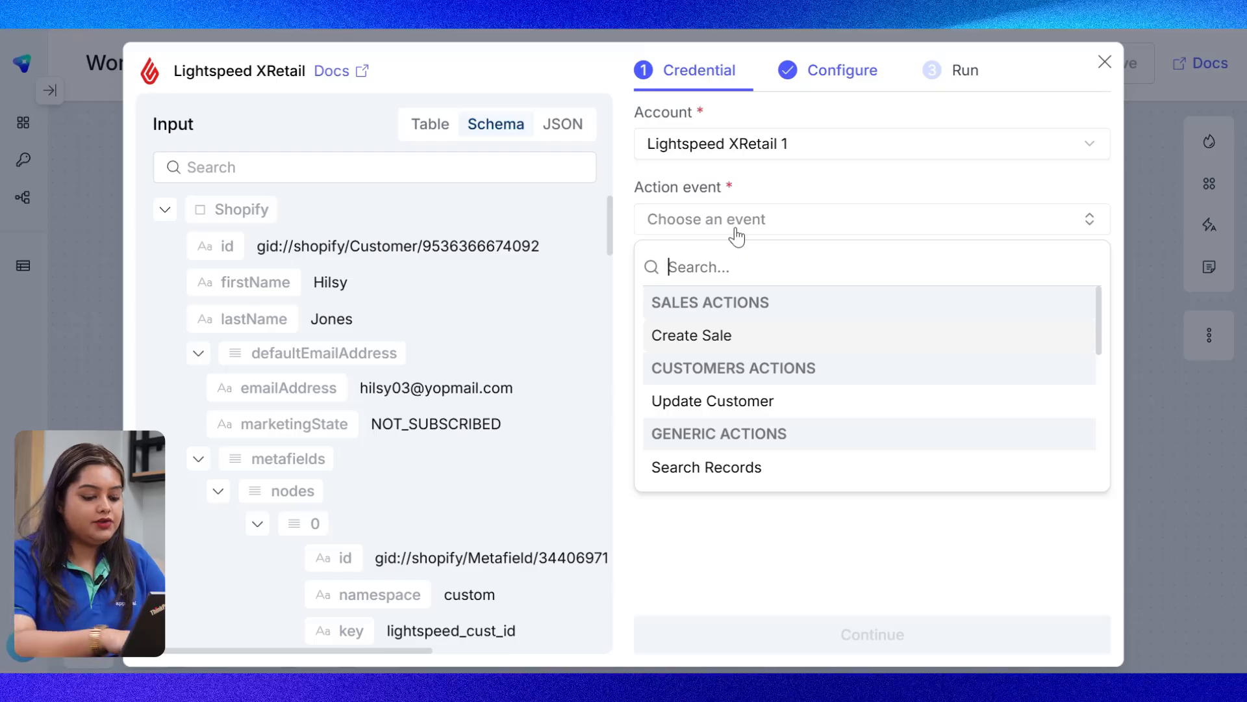
pyautogui.write('get')
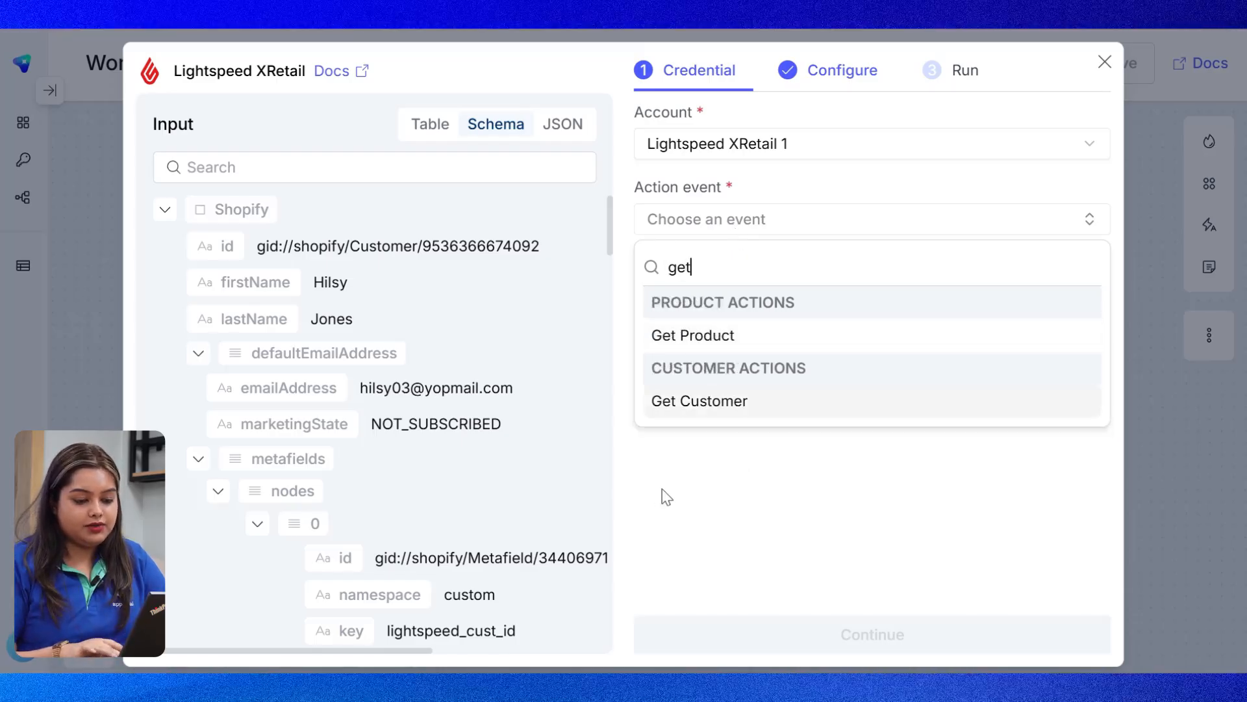
pyautogui.click(670, 401)
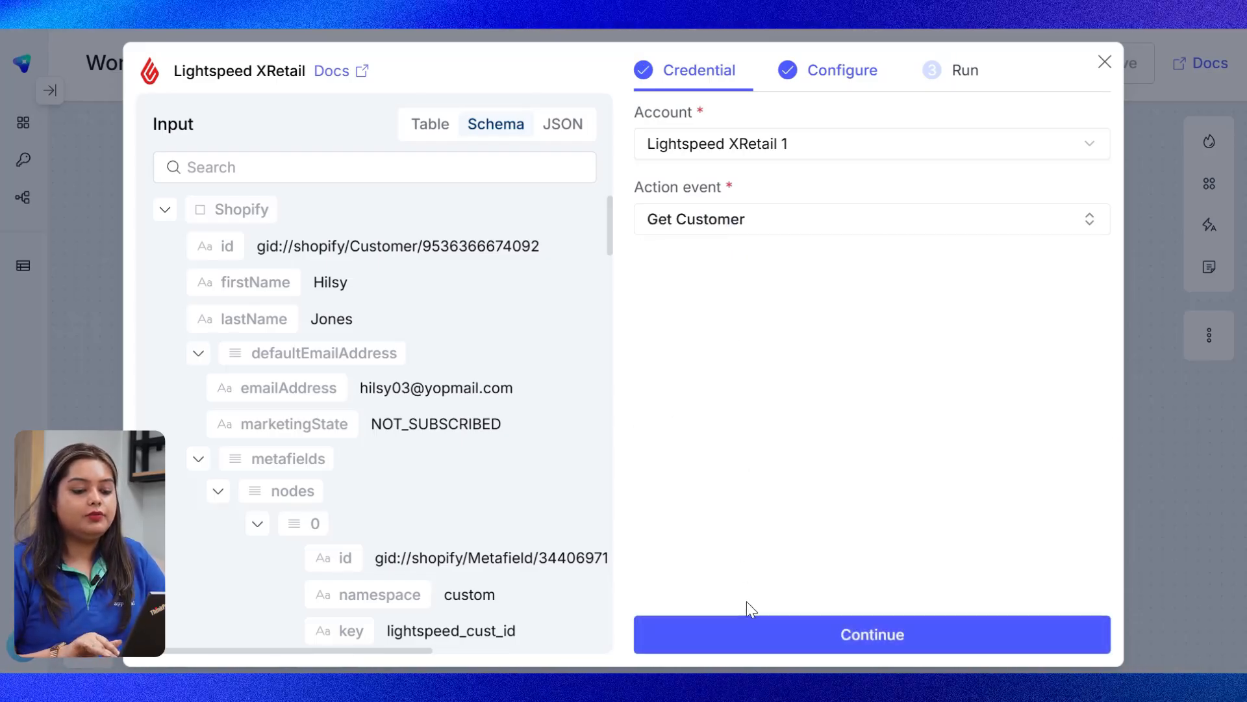
pyautogui.click(748, 631)
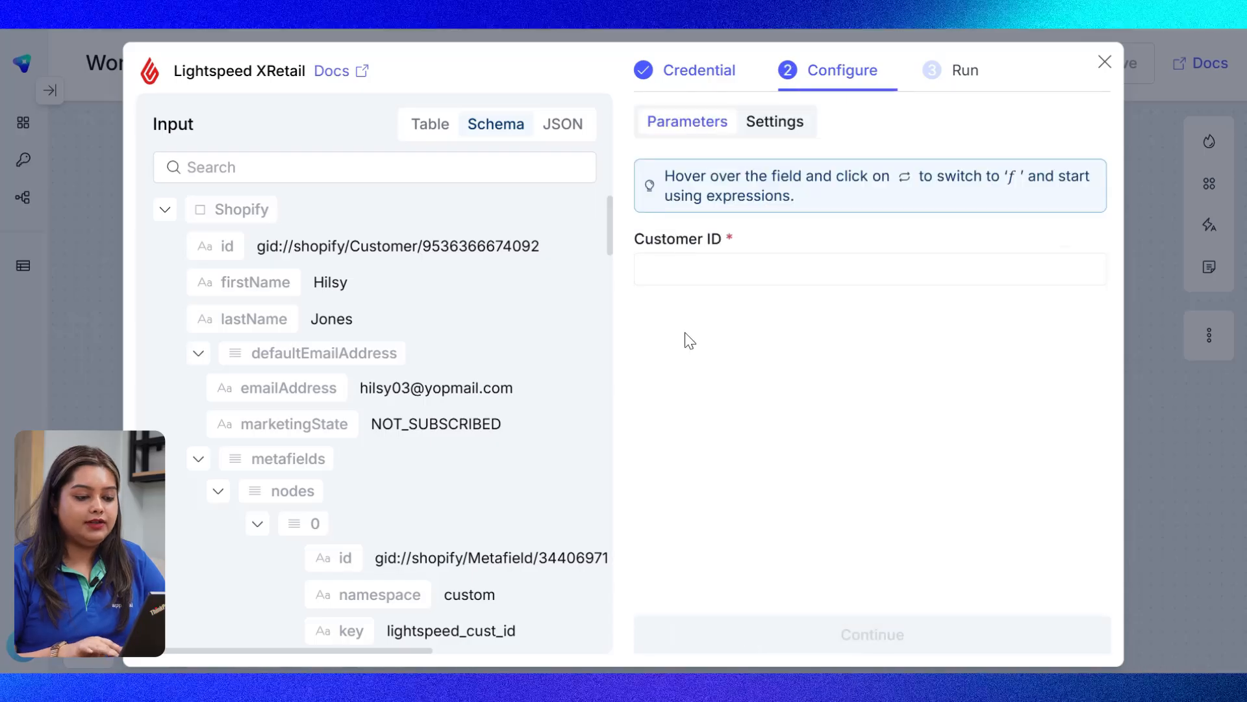
# Map the Shopify lightspeed_cust_id metafield value to Customer ID as {{$payload.metafields.nodes[0].value}}
pyautogui.click(257, 173)
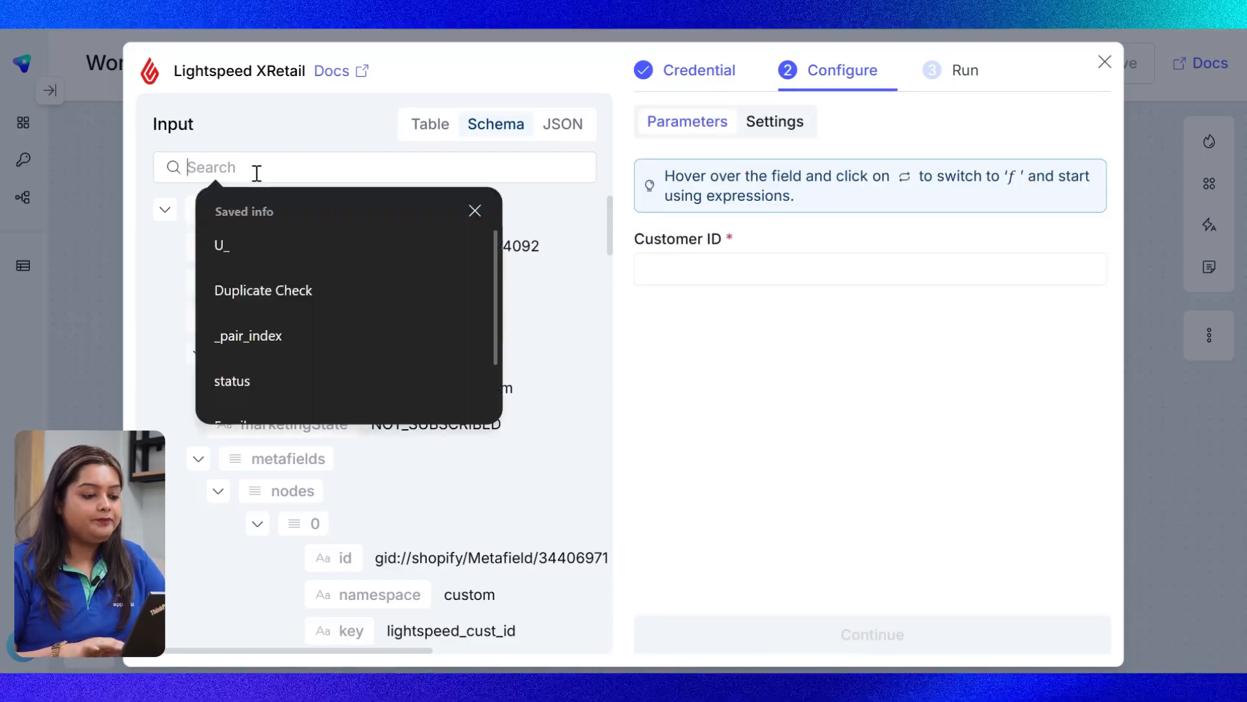
pyautogui.scroll(-3, 394, 567)
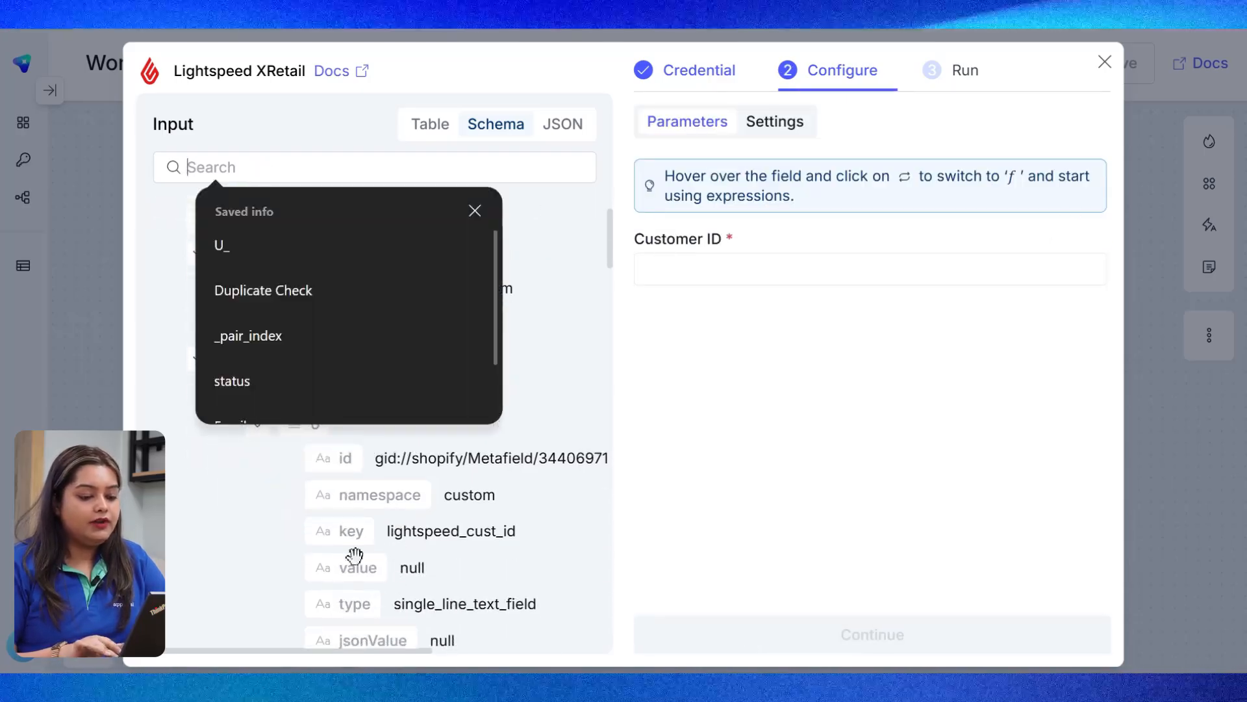
pyautogui.click(504, 555)
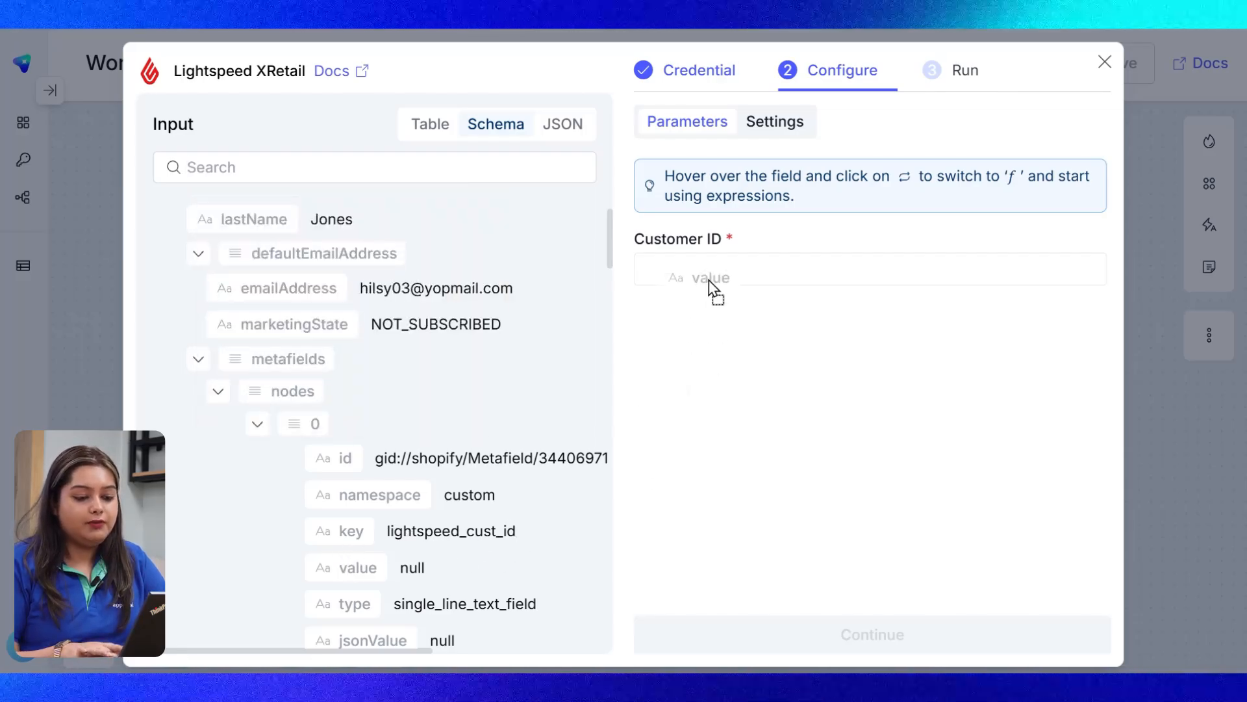
pyautogui.moveTo(710, 286); pyautogui.dragTo(704, 273)
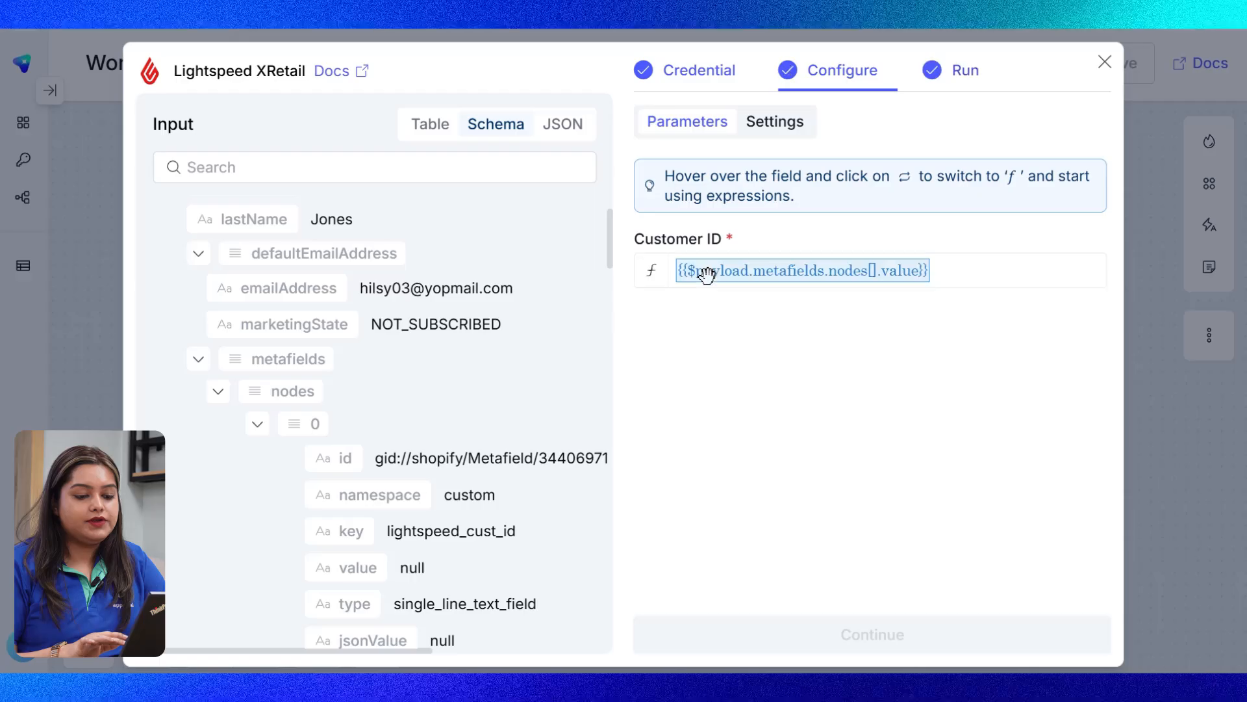
pyautogui.click(873, 271)
pyautogui.write('0')
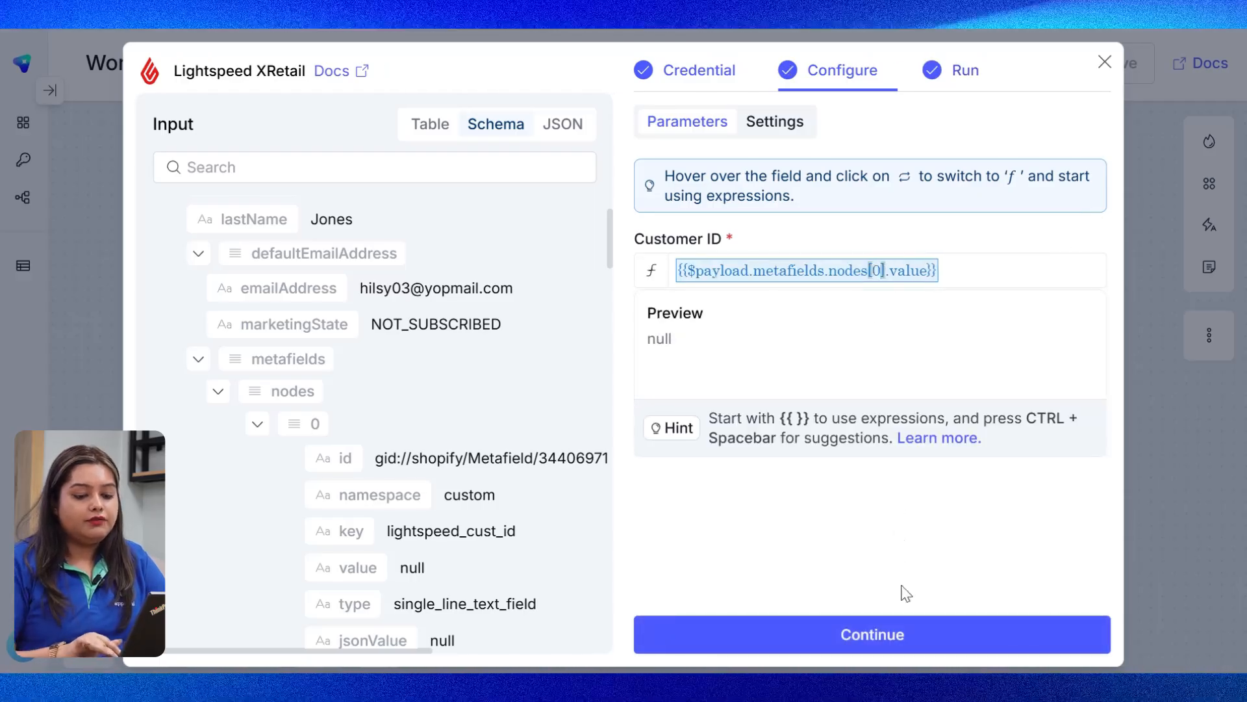
# Run the Lightspeed Get Customer node and return to the workflow canvas
pyautogui.click(896, 641)
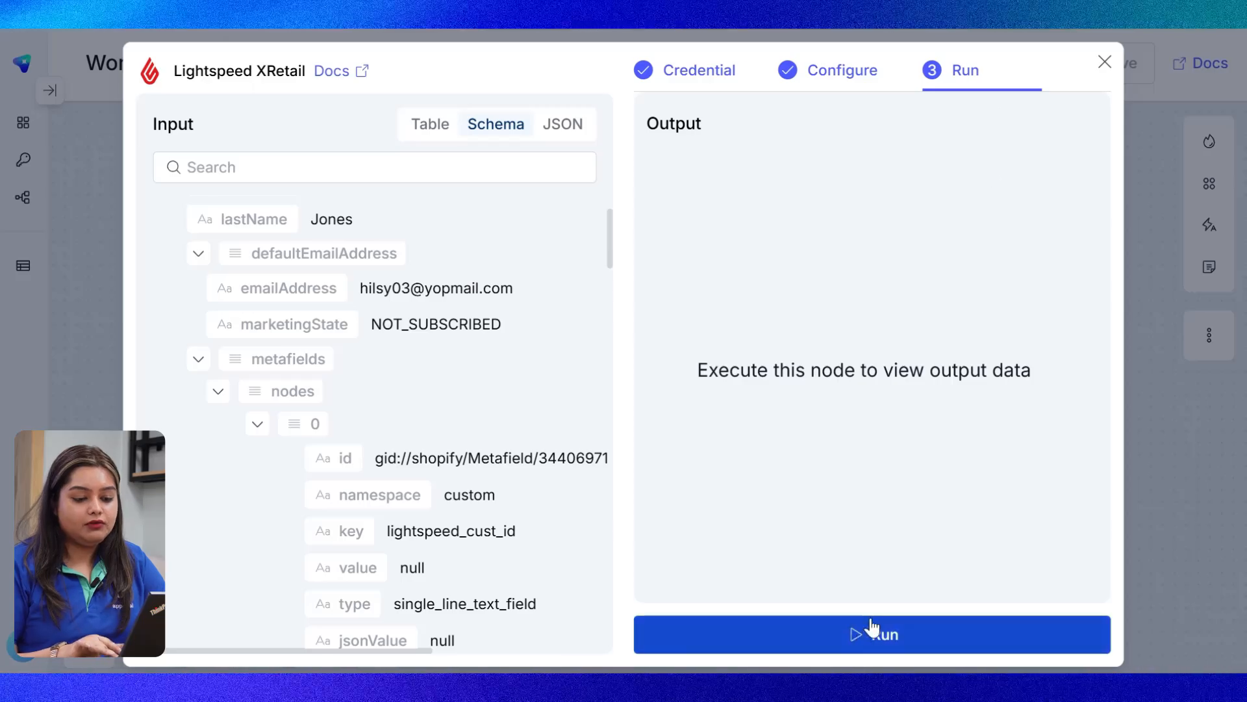
pyautogui.click(876, 638)
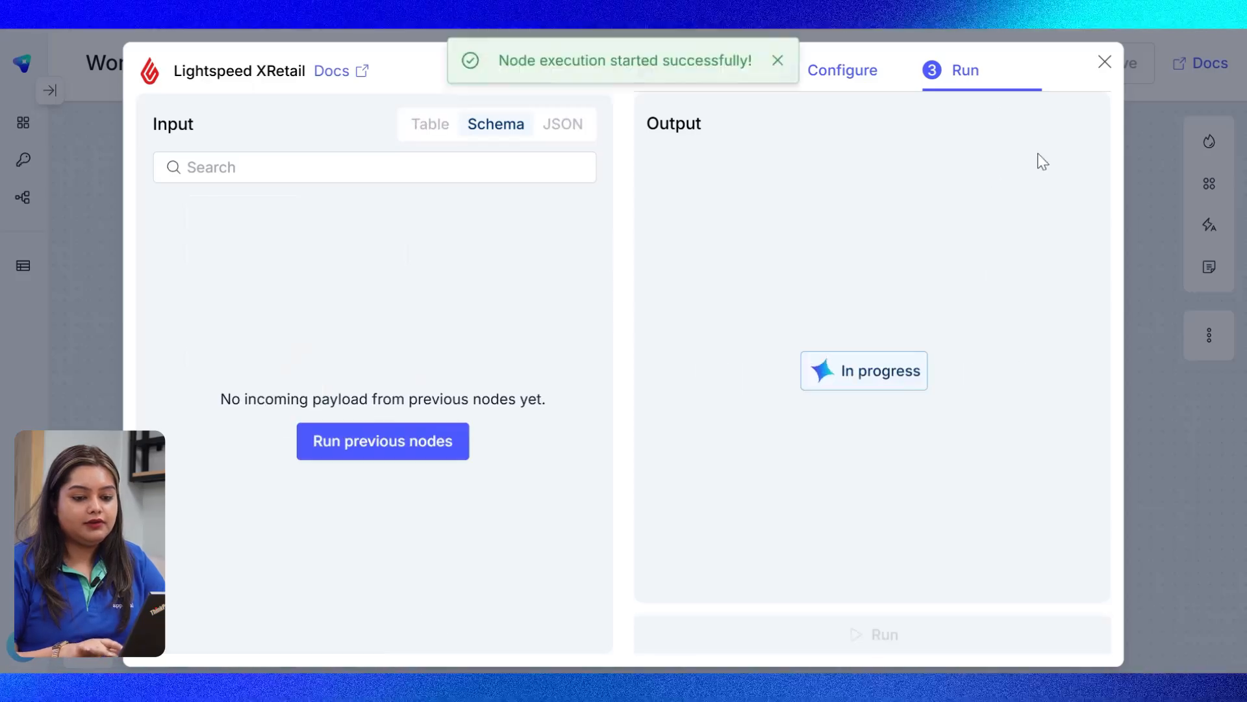
pyautogui.click(1104, 63)
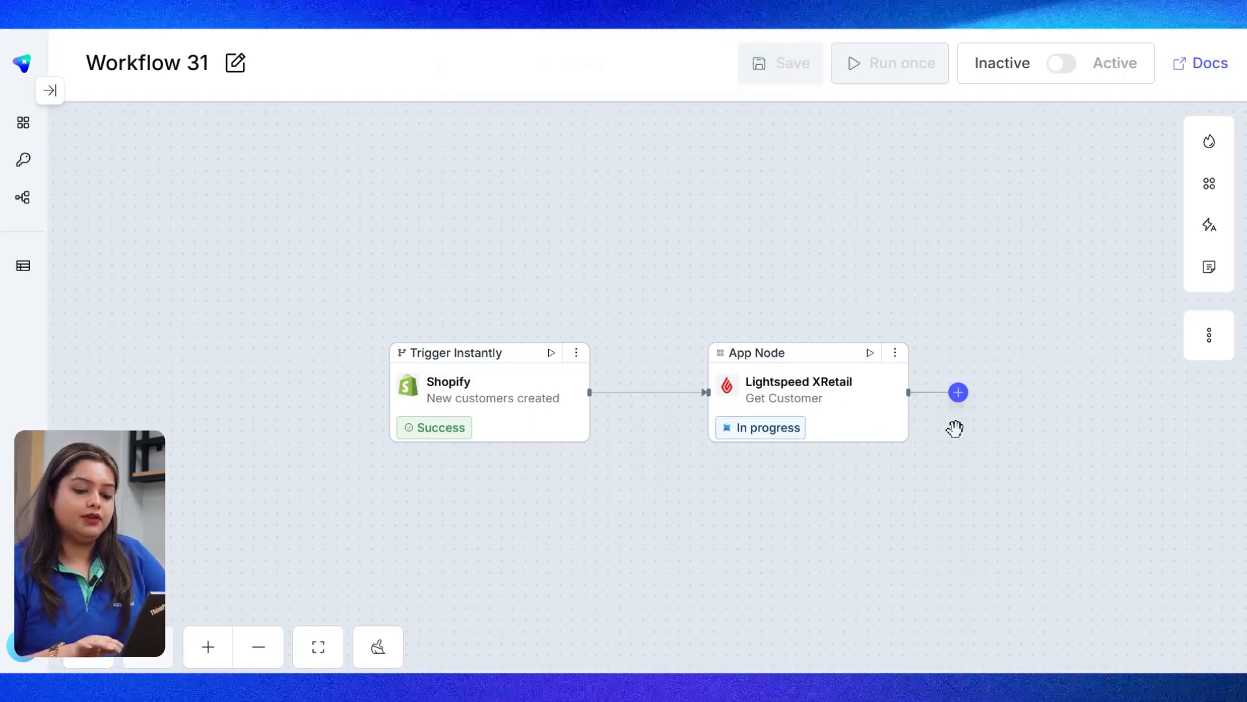
# Add a Decision node after the Lightspeed XRetail node and collapse the Lightspeed input data
pyautogui.click(959, 391)
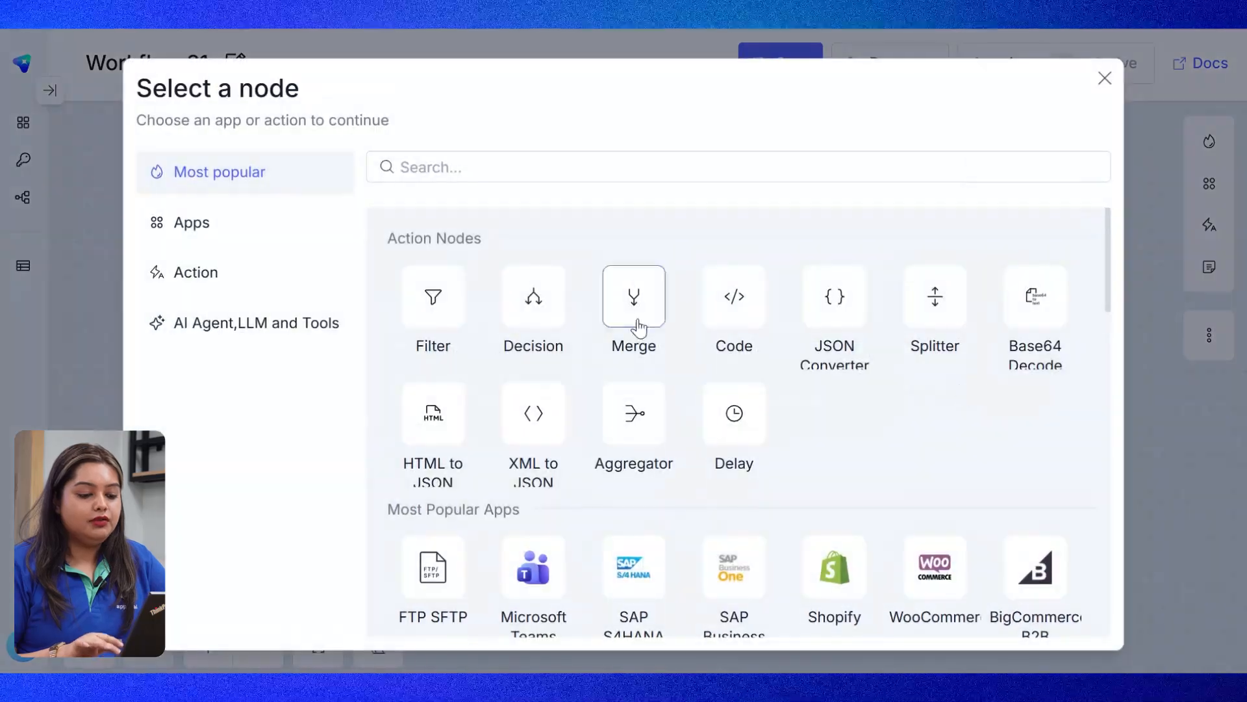
pyautogui.click(528, 310)
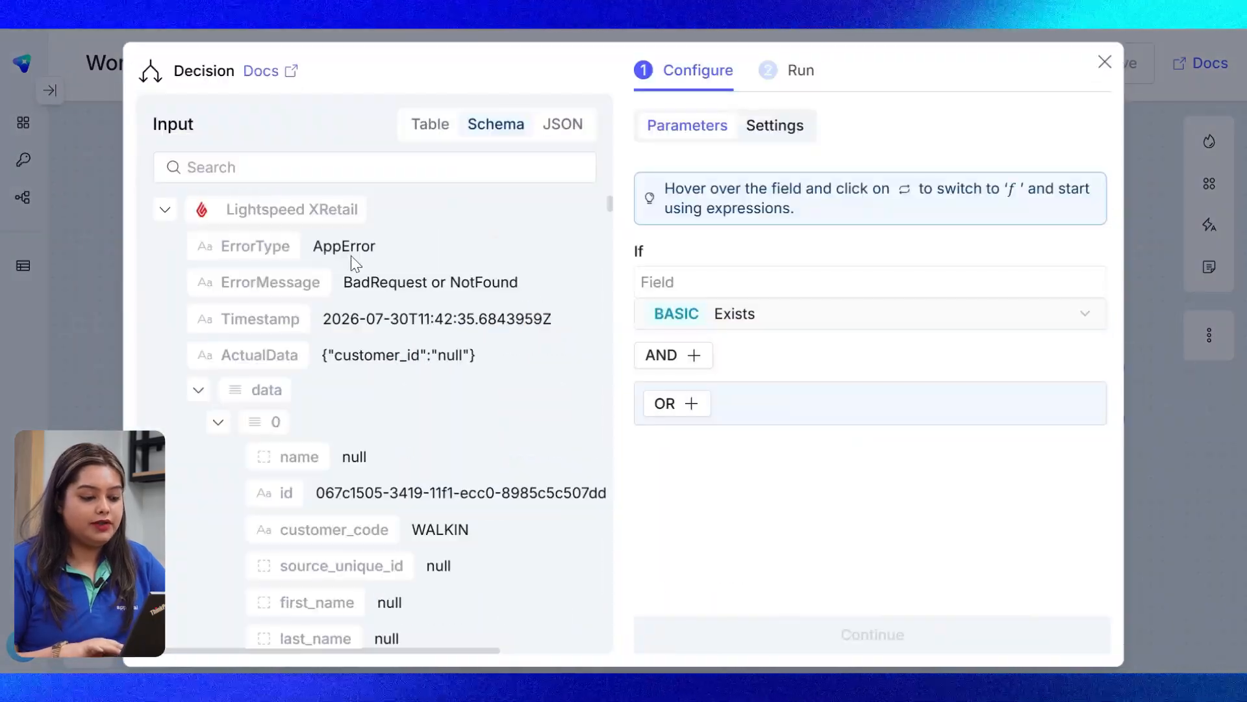
pyautogui.click(165, 210)
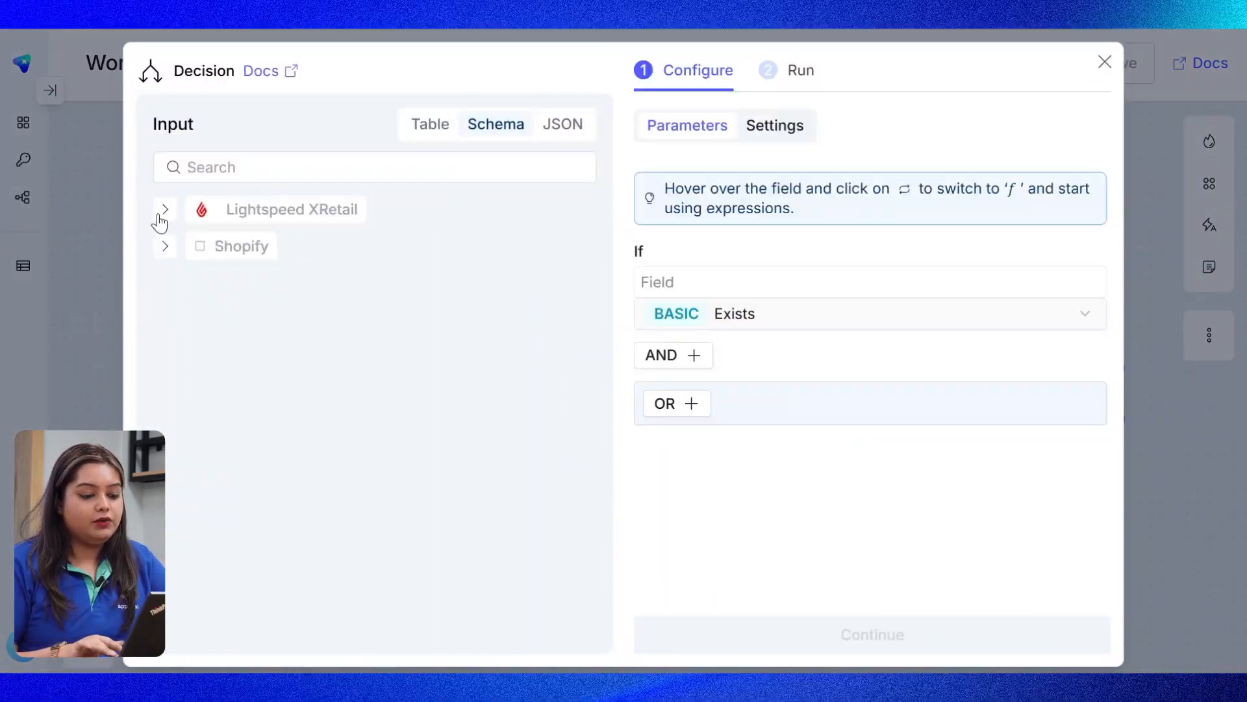
# Fill the Decision node's If field with {{$payload.data.custom_field_1}} from the clipboard history and switch it to expression mode
pyautogui.click(664, 281)
pyautogui.press('super+v')
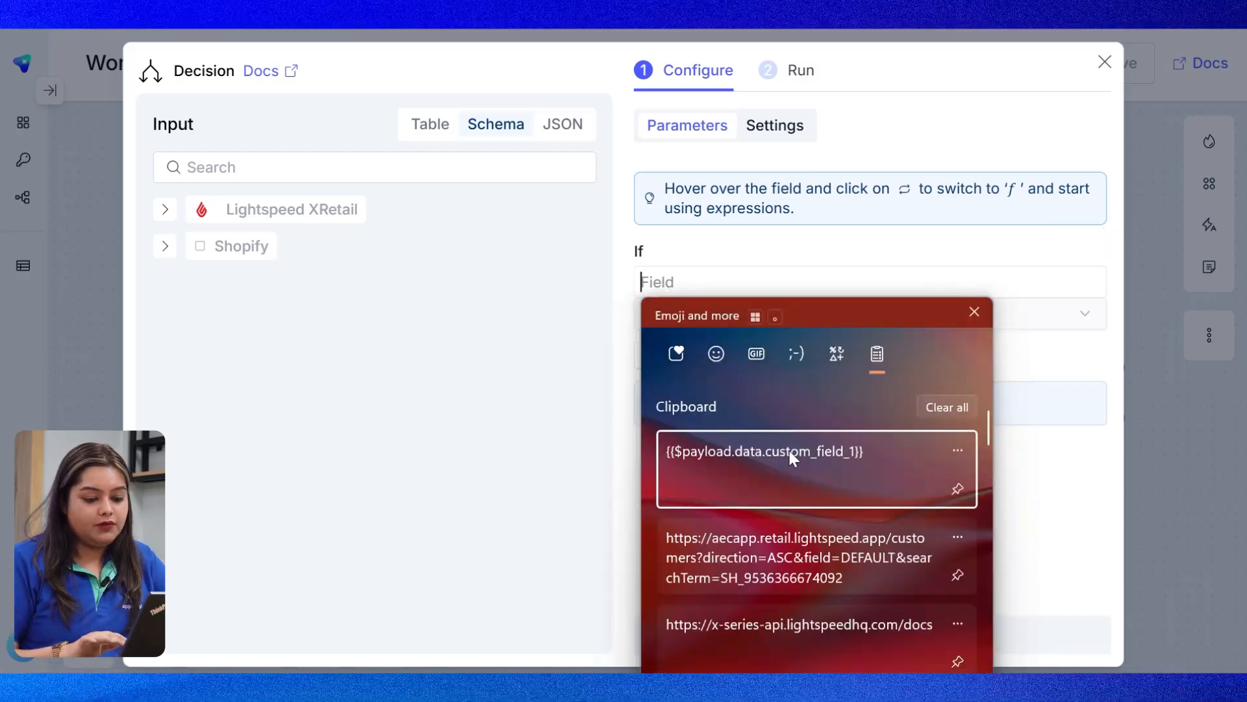
pyautogui.click(789, 450)
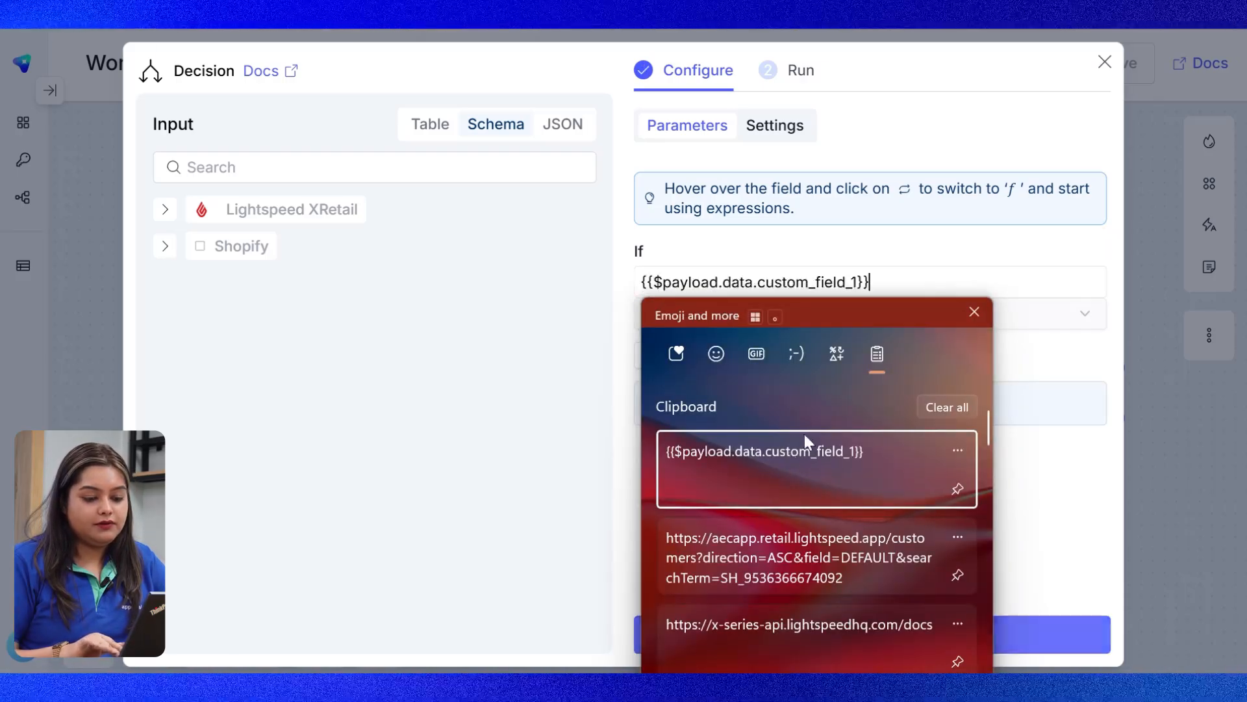
pyautogui.click(910, 235)
pyautogui.click(1092, 243)
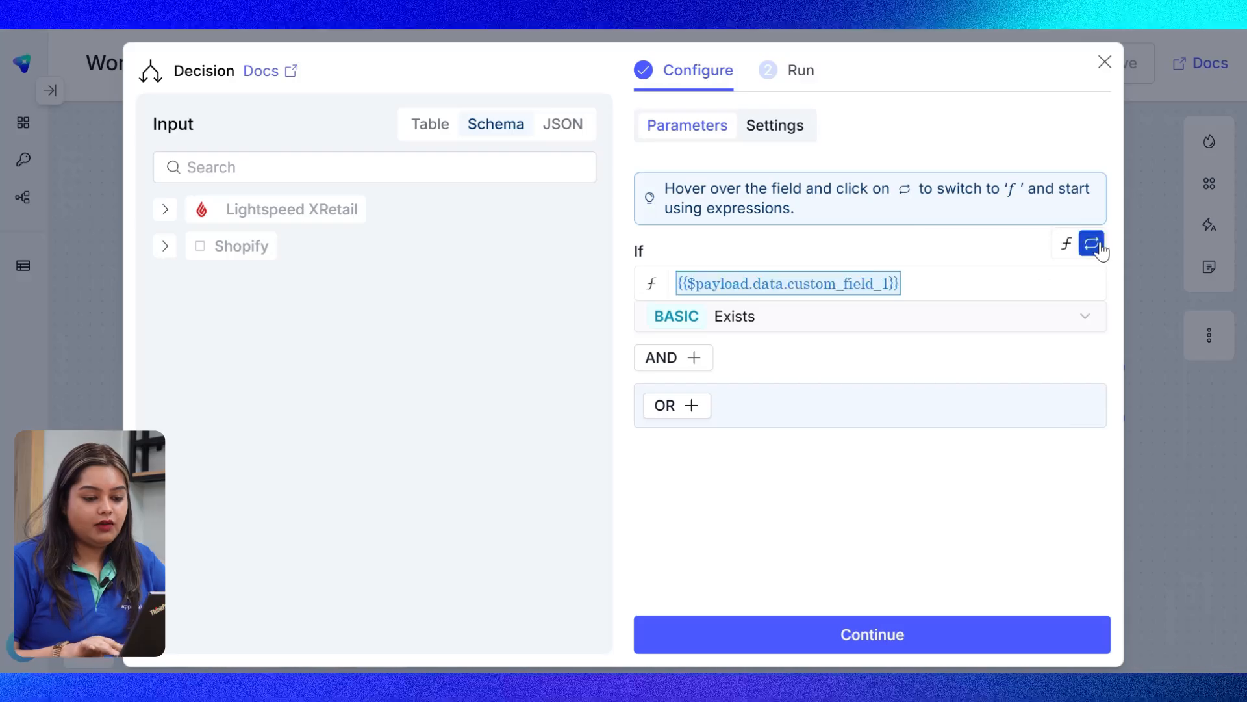
# Set the operator of the Decision node's If condition to the text comparison Equal to
pyautogui.click(795, 336)
pyautogui.scroll(-2, 780, 476)
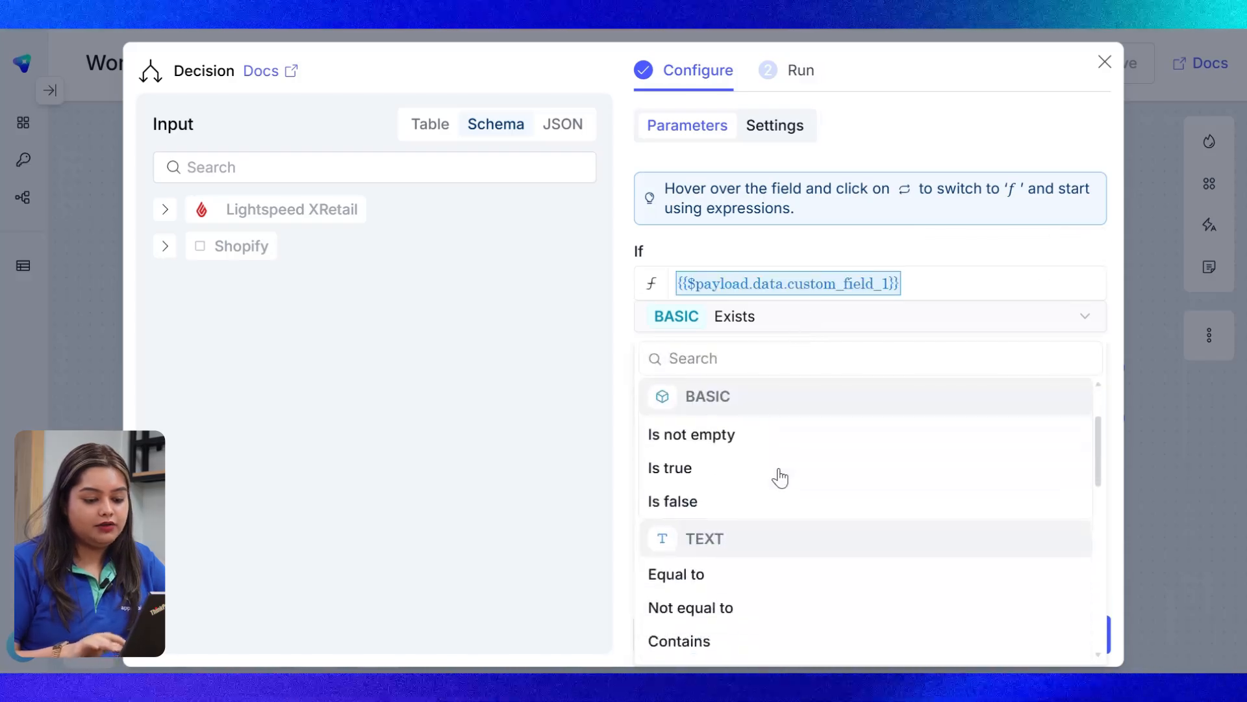
pyautogui.click(726, 575)
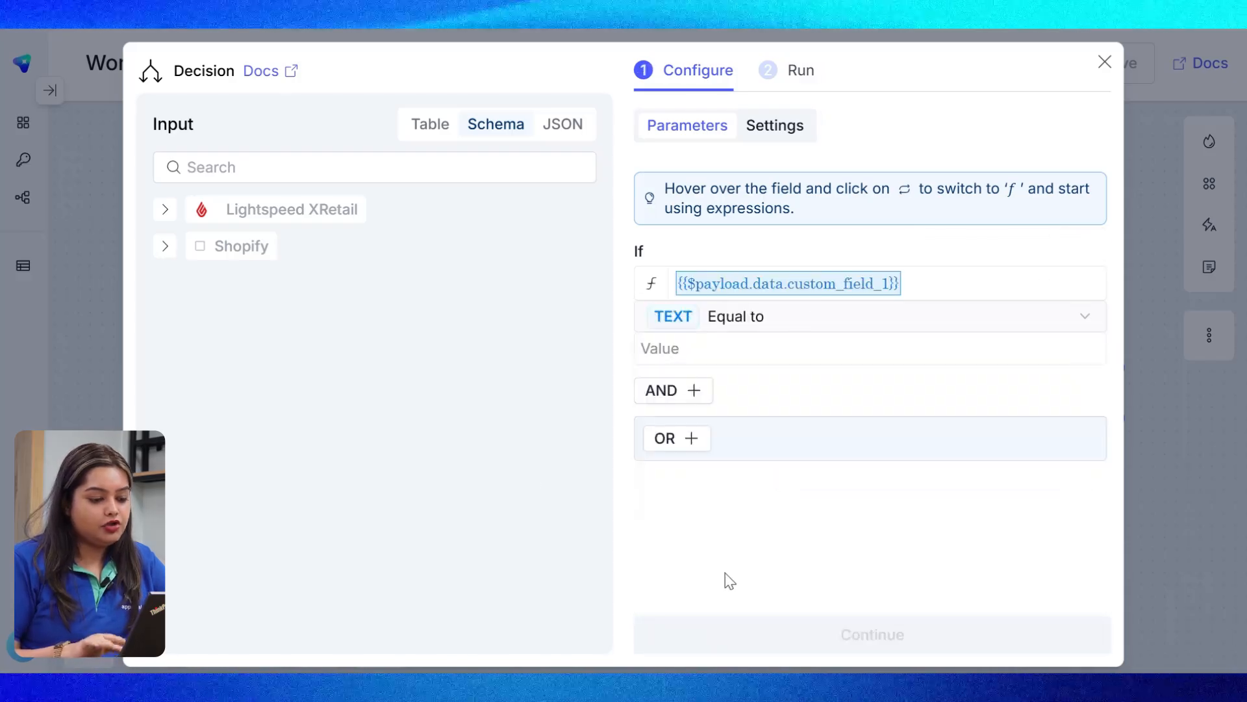
# Set the comparison value of the Decision node's If condition to the Shopify customer id, then finish its configuration and close the node
pyautogui.click(165, 245)
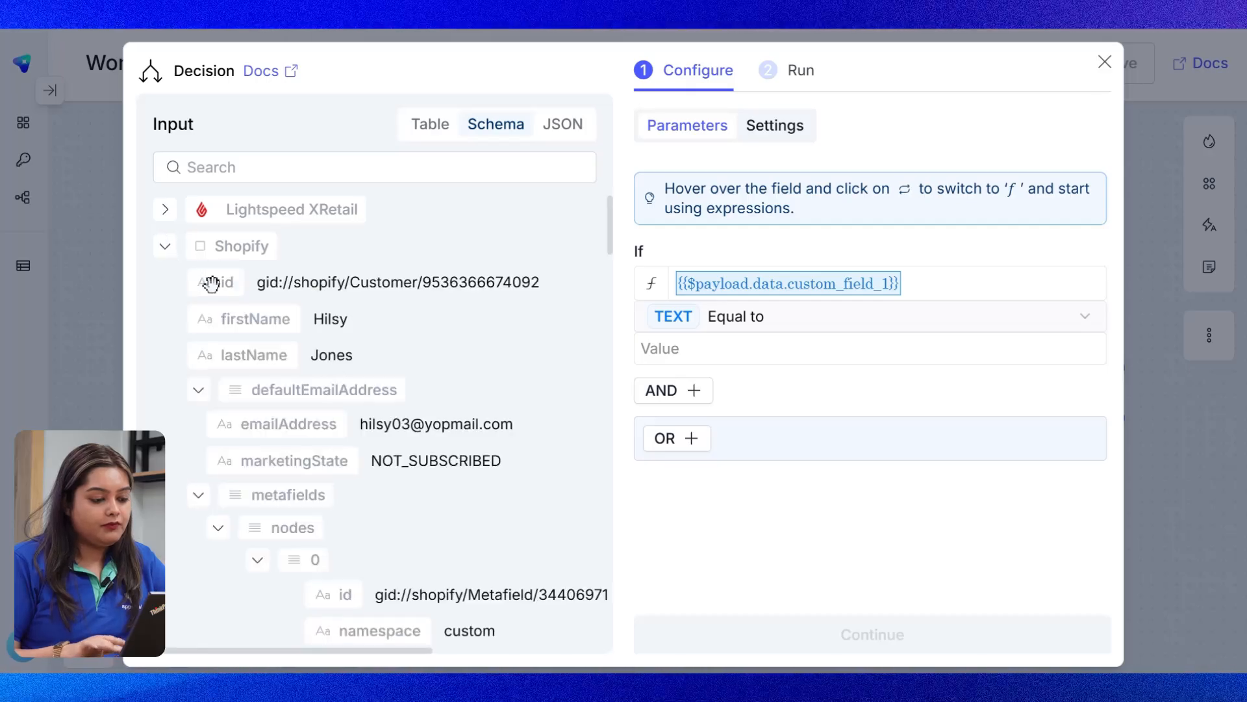
pyautogui.moveTo(208, 280); pyautogui.dragTo(712, 337)
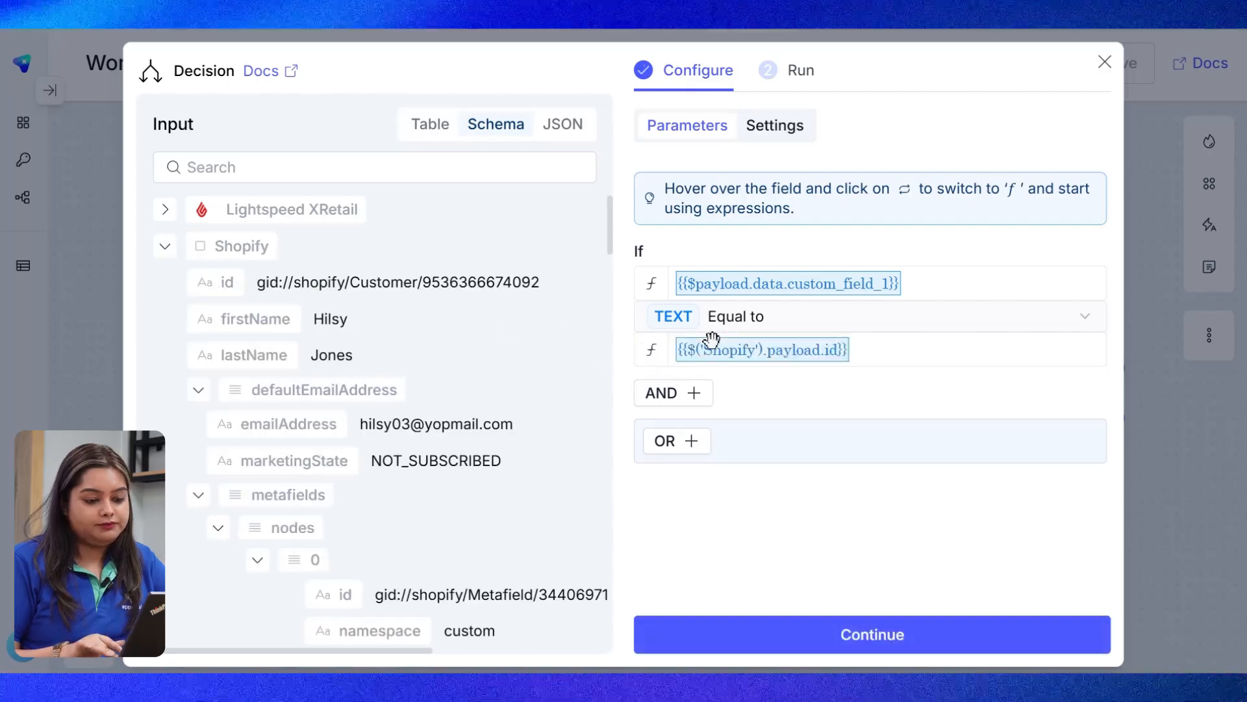
pyautogui.click(866, 637)
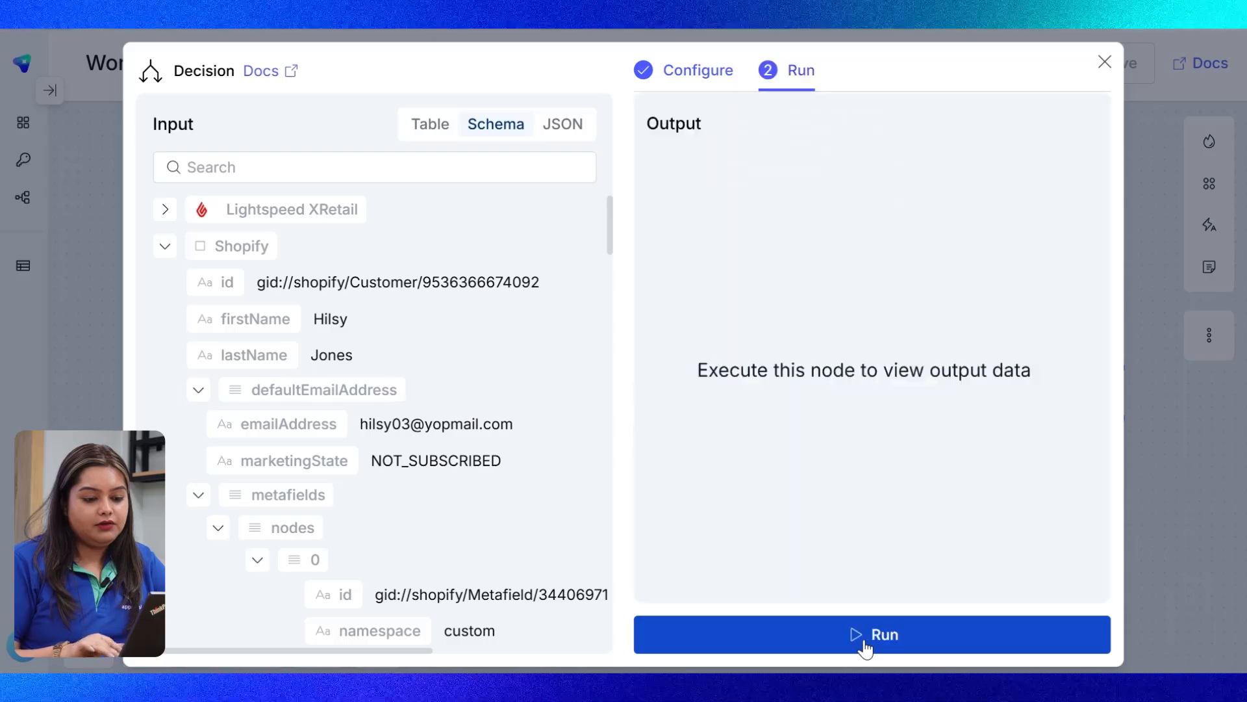
pyautogui.click(1104, 61)
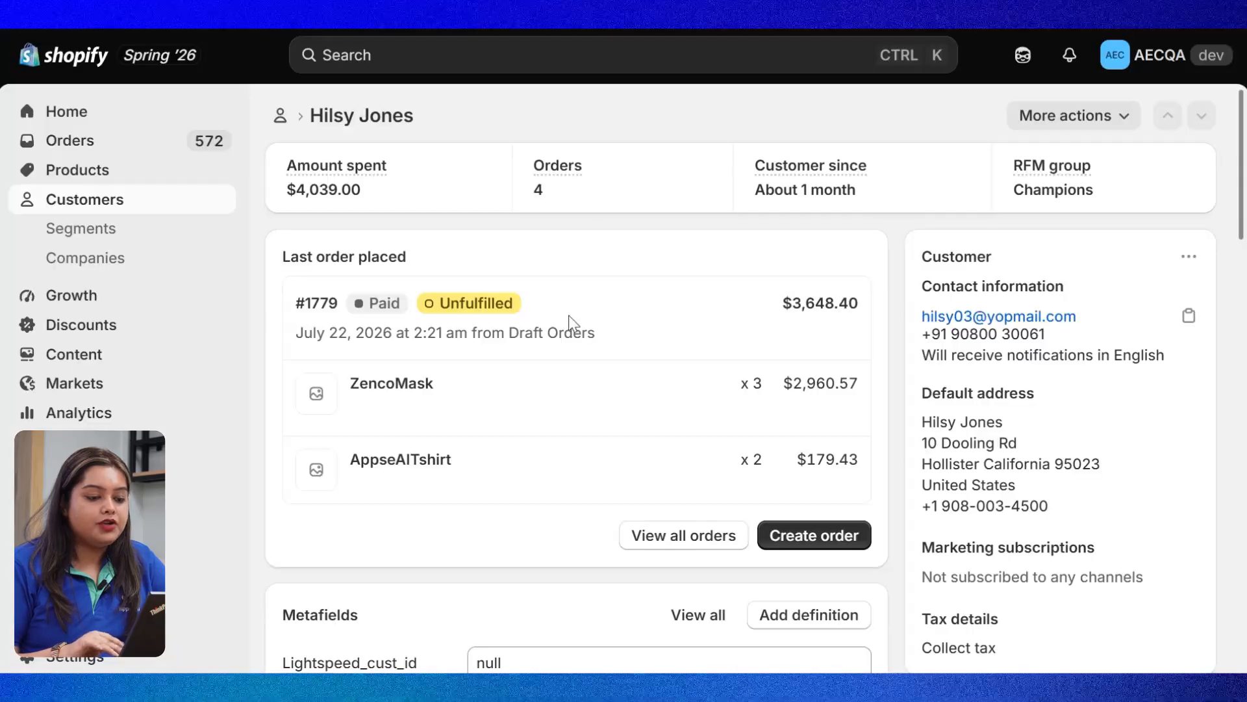
# Check the test customer's order and metafields in the Shopify admin, and run the completed Shopify to LightSpeed workflow once
pyautogui.scroll(-2, 567, 315)
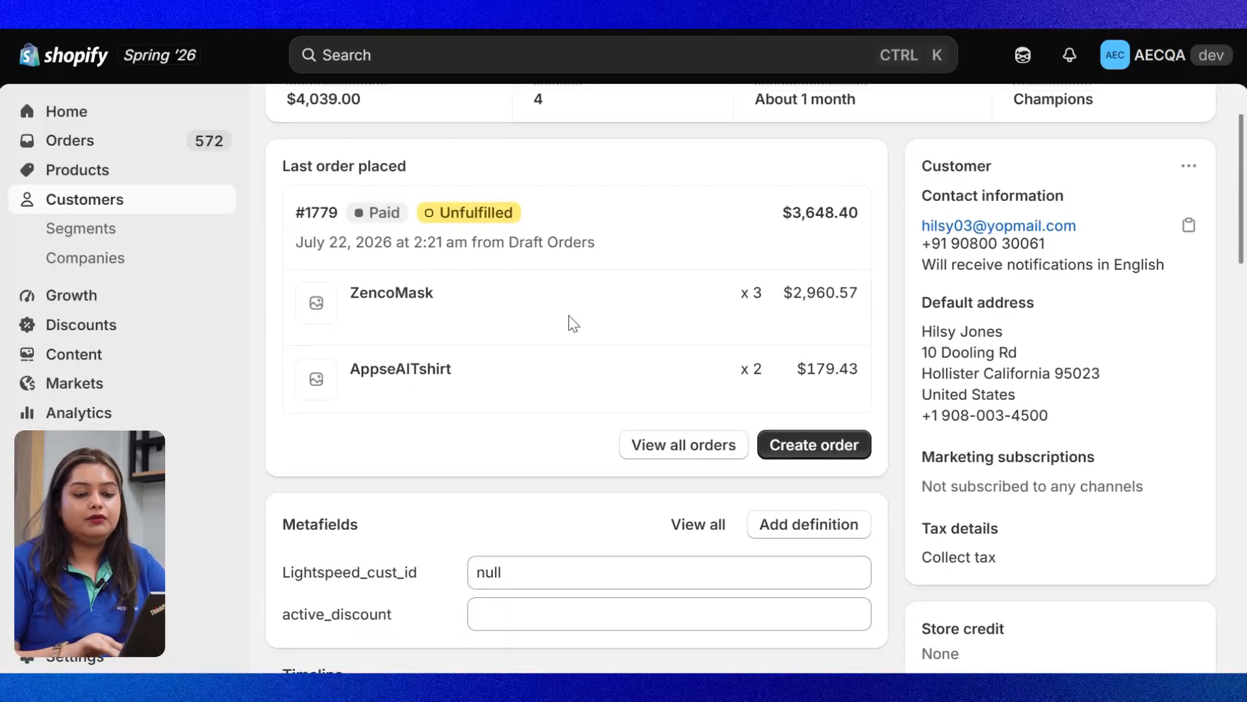
pyautogui.scroll(2, 891, 279)
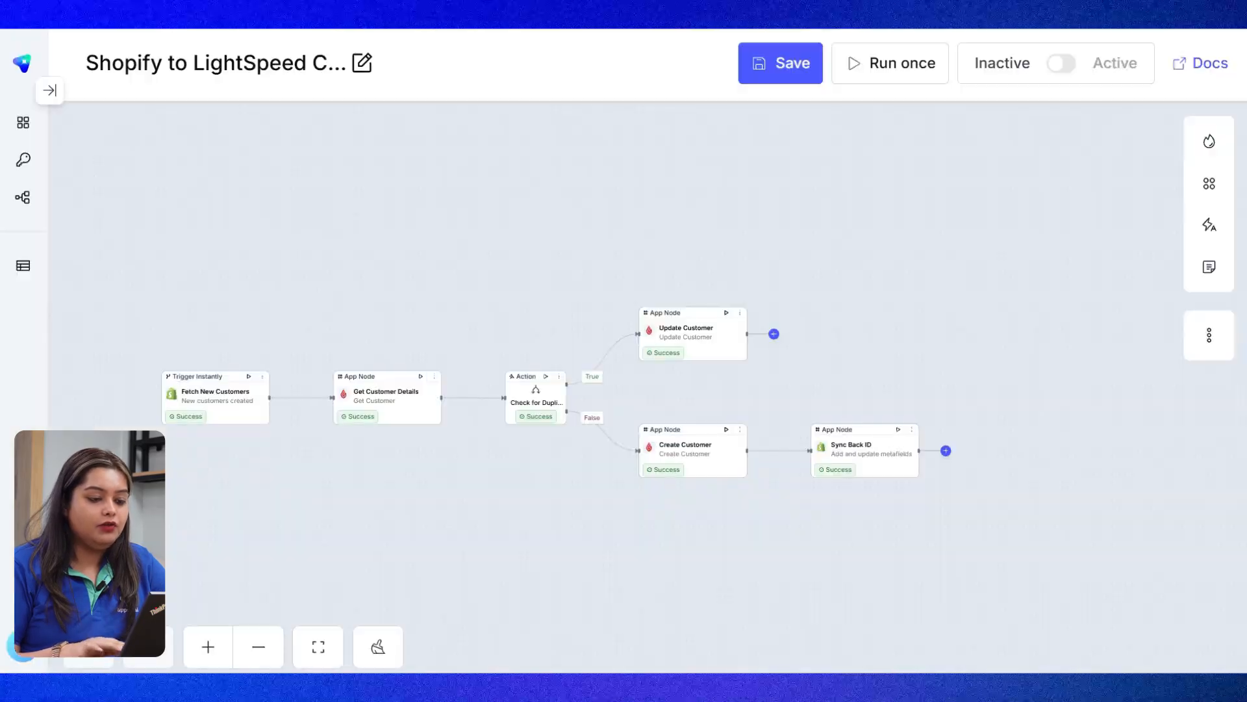
pyautogui.click(875, 65)
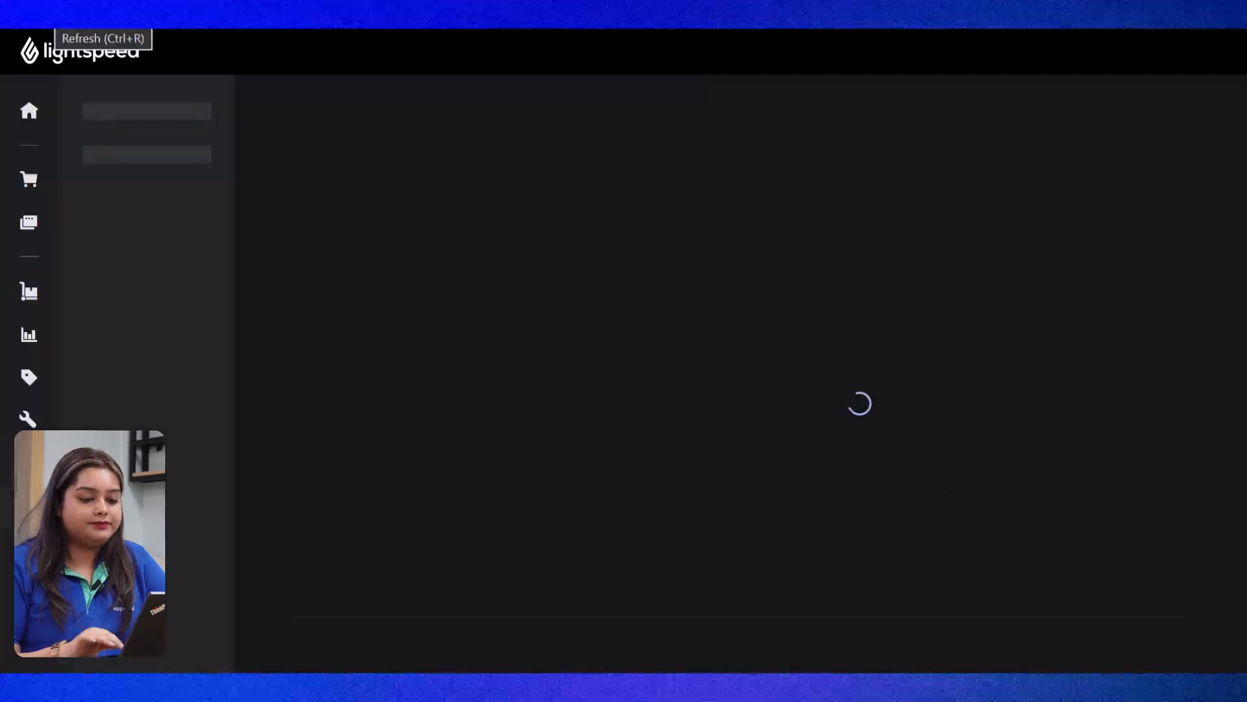
# Open the synced customer's record in the Lightspeed customer list and examine its profile code, contact information and custom field
pyautogui.scroll(-9, 416, 356)
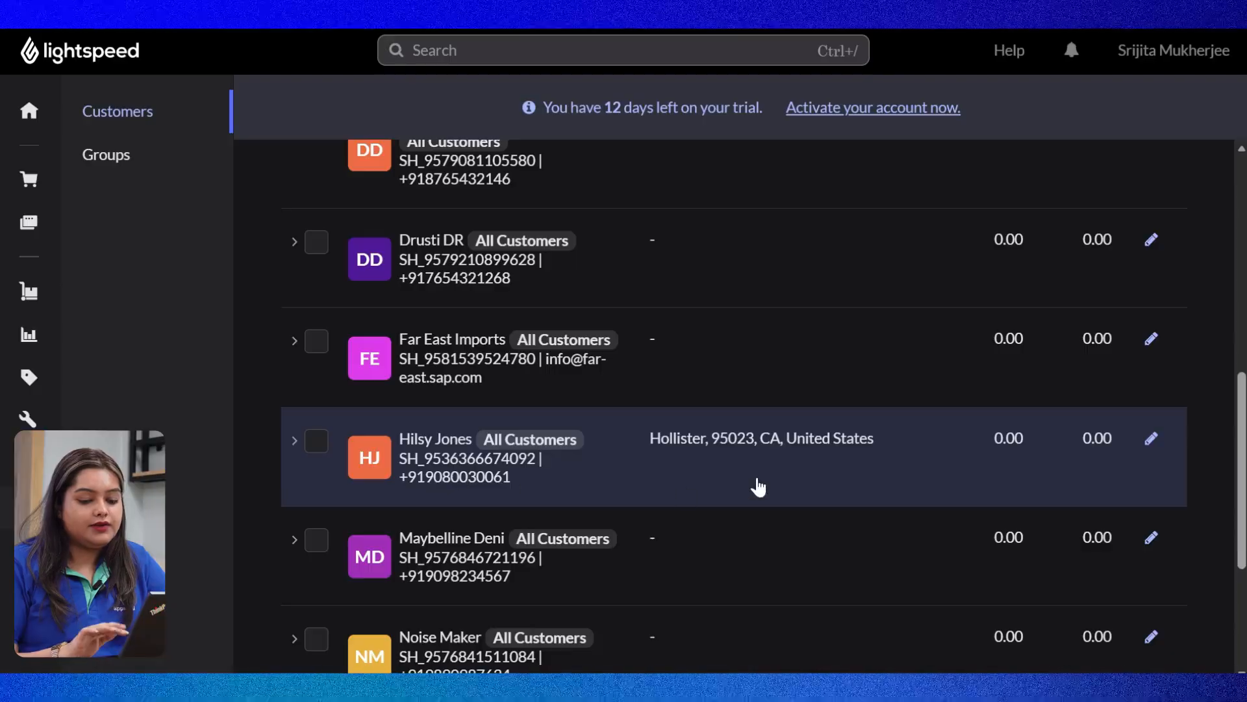
pyautogui.click(758, 487)
pyautogui.scroll(-5, 934, 591)
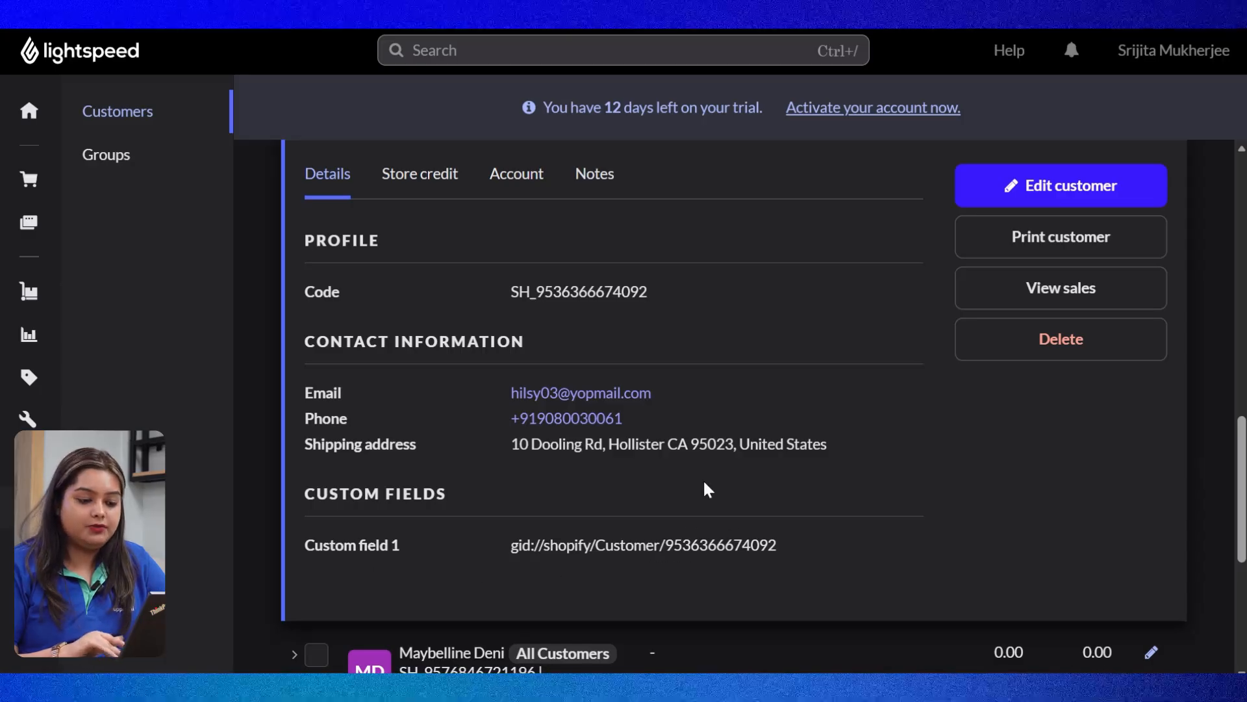
pyautogui.scroll(3, 708, 490)
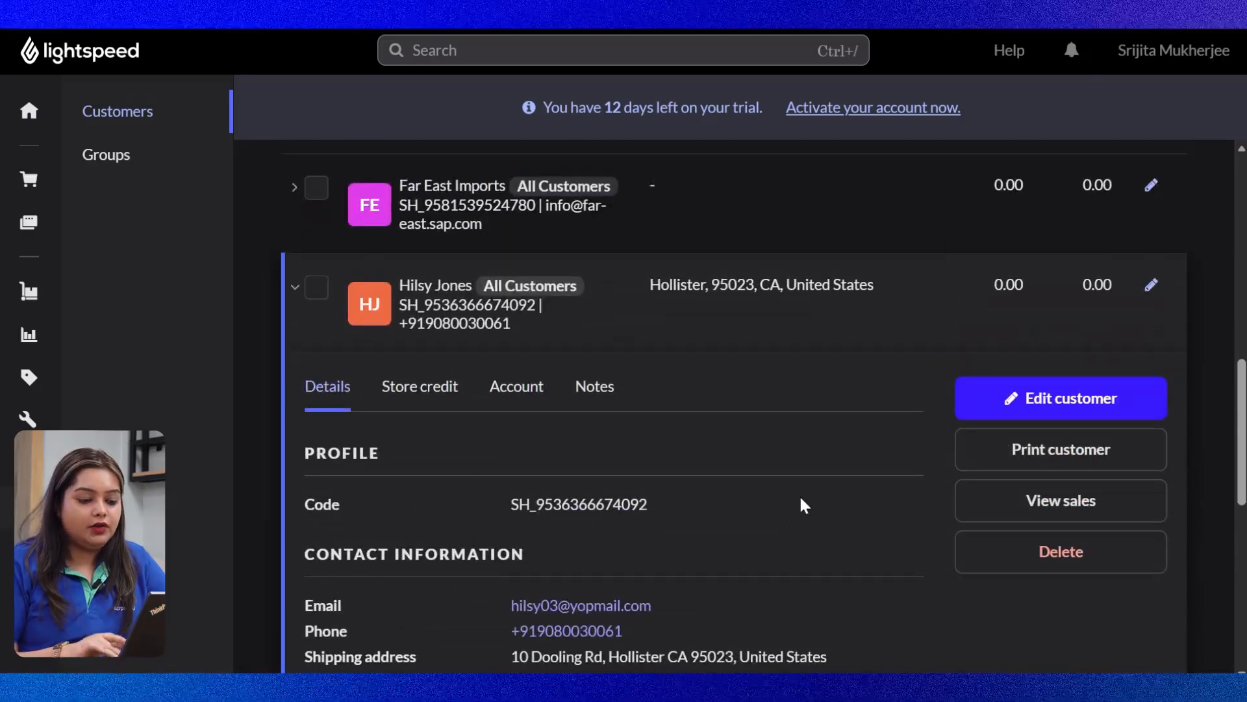
# Review the synced customer's account balances and period history in Lightspeed
pyautogui.scroll(-1, 804, 505)
pyautogui.click(526, 312)
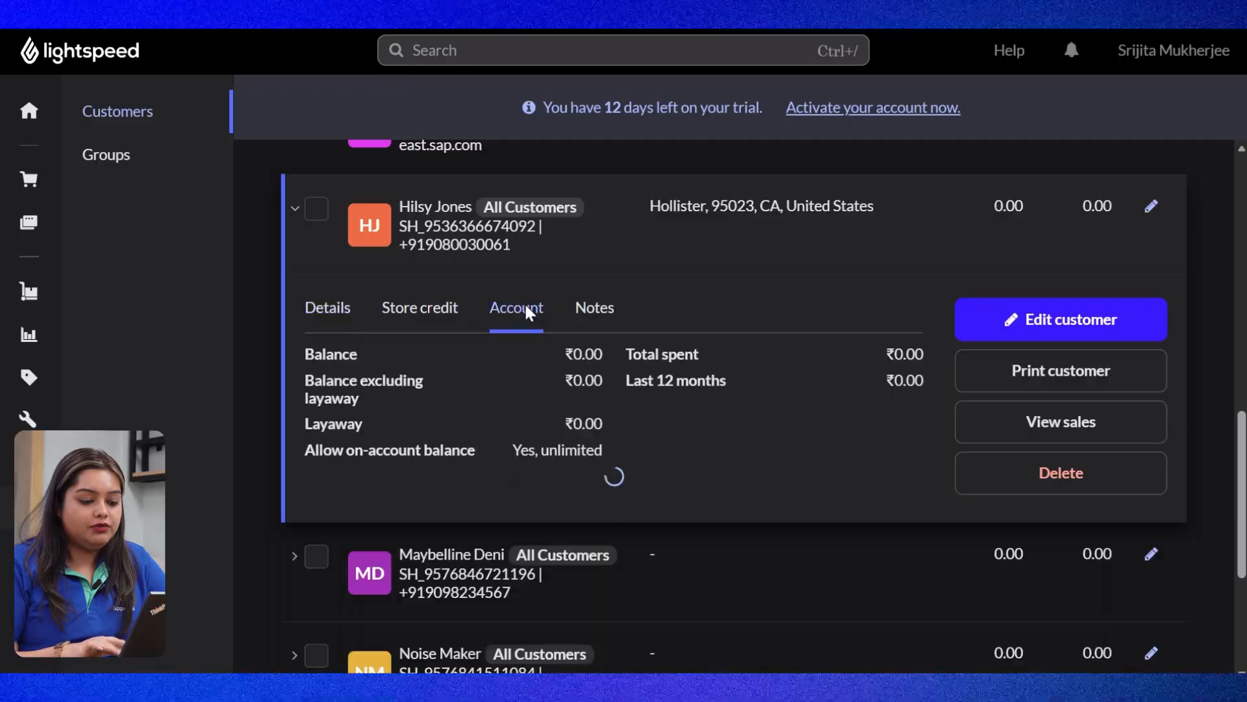
pyautogui.scroll(-2, 659, 418)
pyautogui.scroll(3, 658, 417)
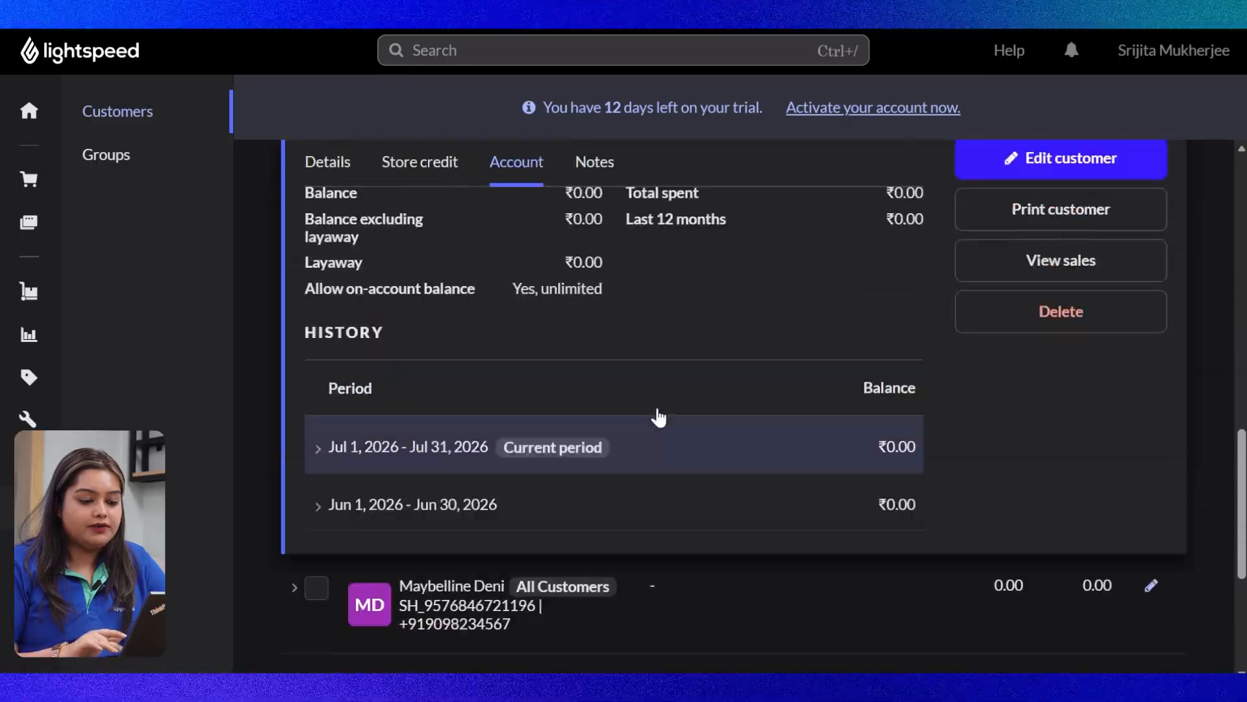